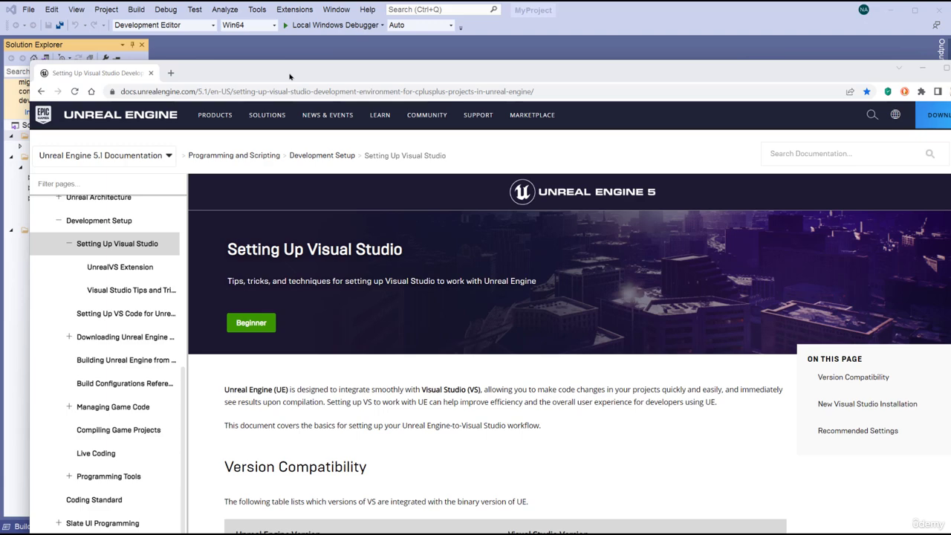
Review the version compatibility and new Visual Studio installation sections of the Setting Up Visual Studio documentation page.
double_click(290, 76)
mouse_move(298, 56)
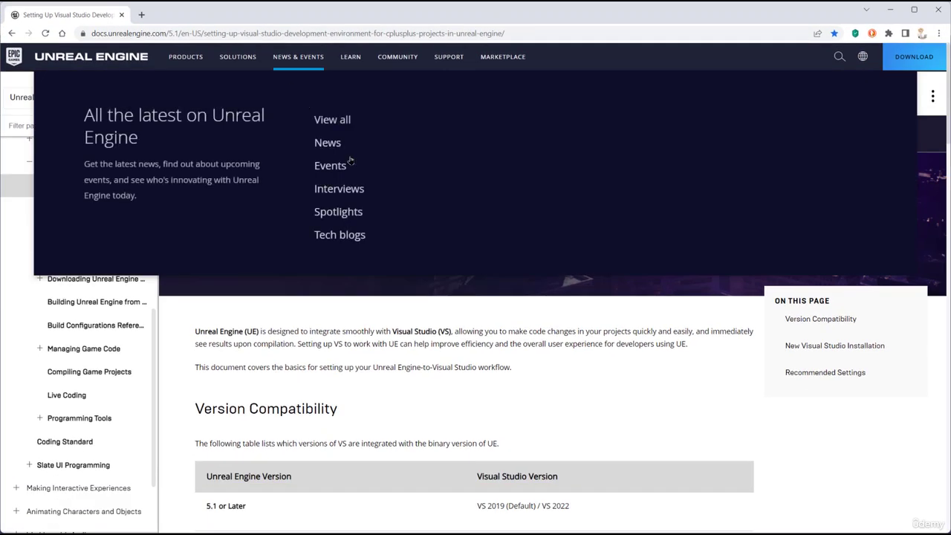
scroll(398, 424, "down", 6)
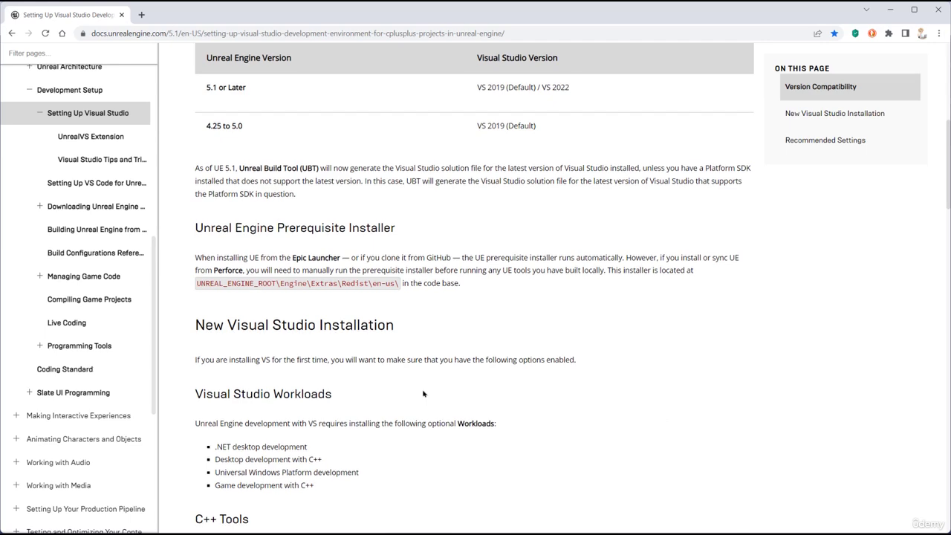
scroll(423, 393, "down", 5)
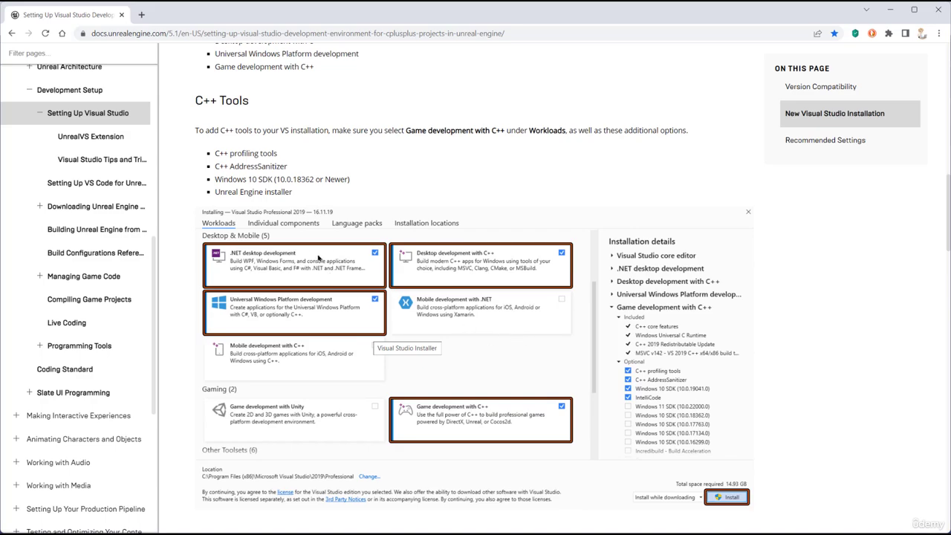
scroll(409, 420, "up", 10)
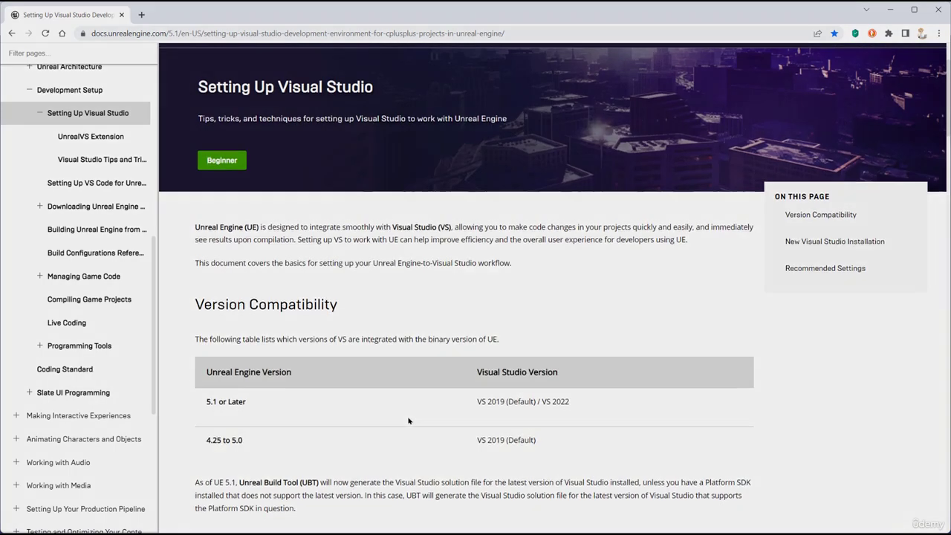
scroll(409, 421, "up", 1)
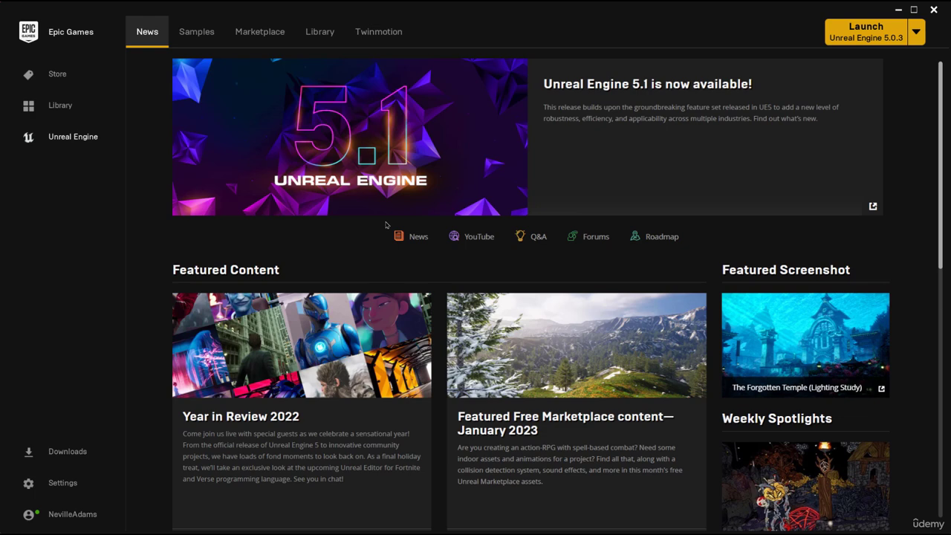
Launch Unreal Engine 5.0.3 from the Epic Games library and create a blank C++ games project named MyProject.
left_click(316, 41)
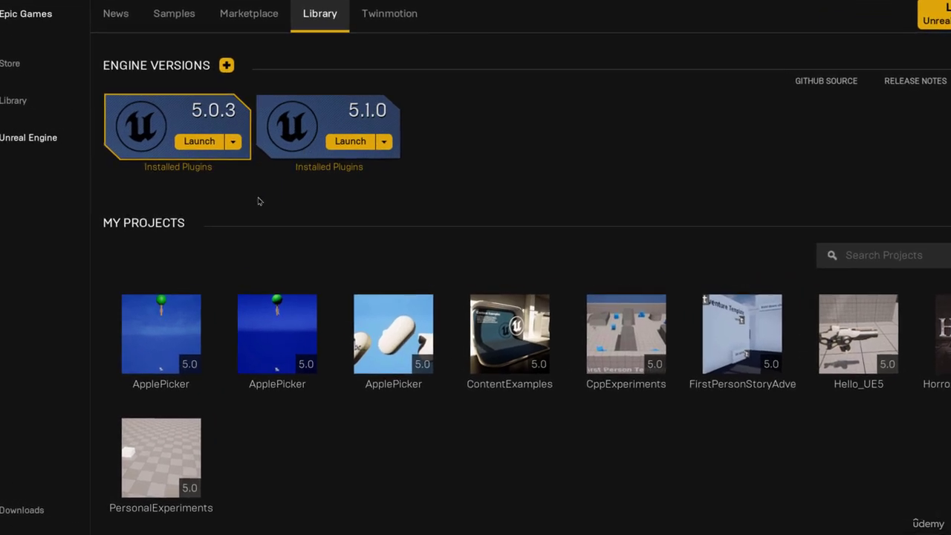
left_click(199, 143)
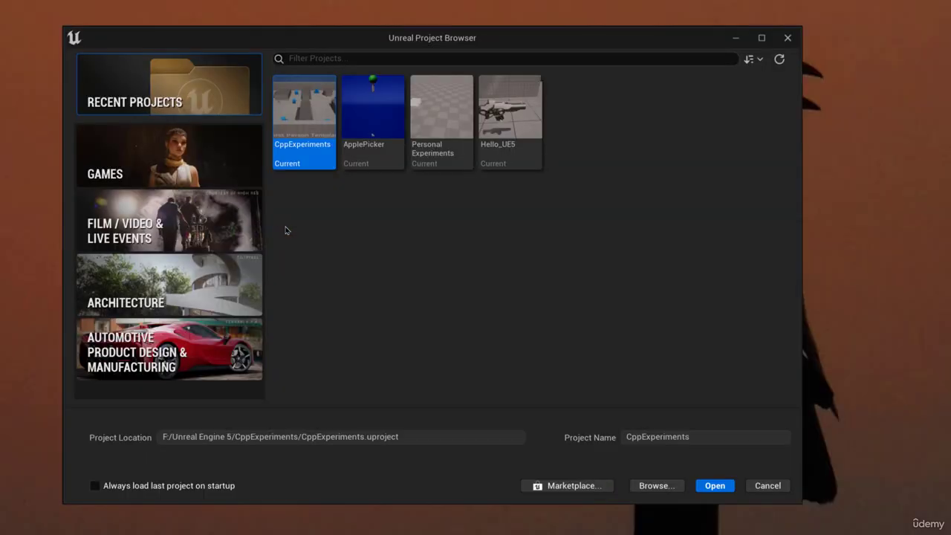
left_click(157, 176)
left_click(663, 437)
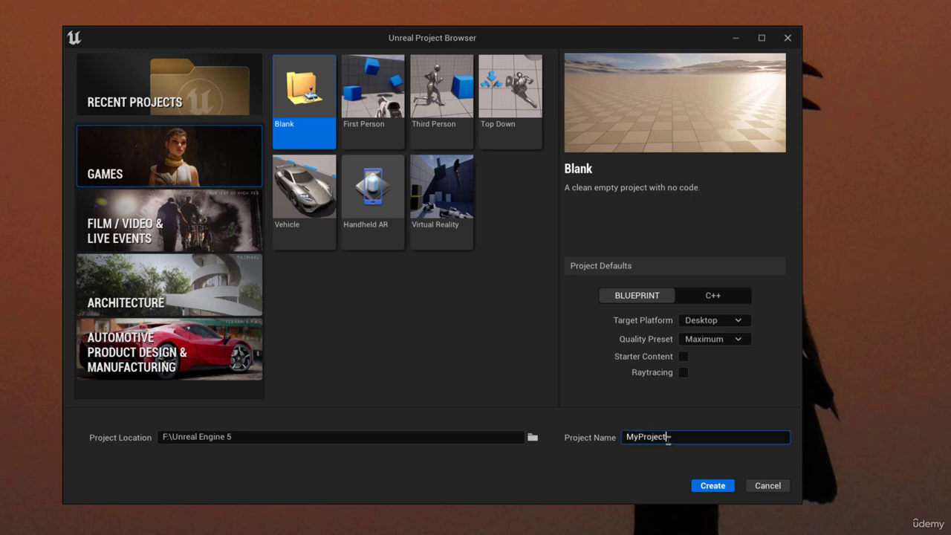
left_click(714, 297)
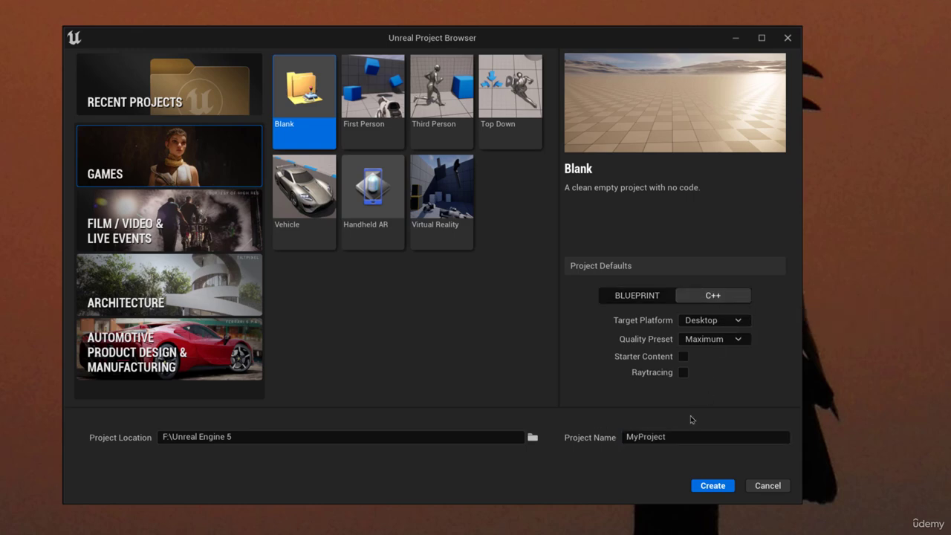
left_click(712, 486)
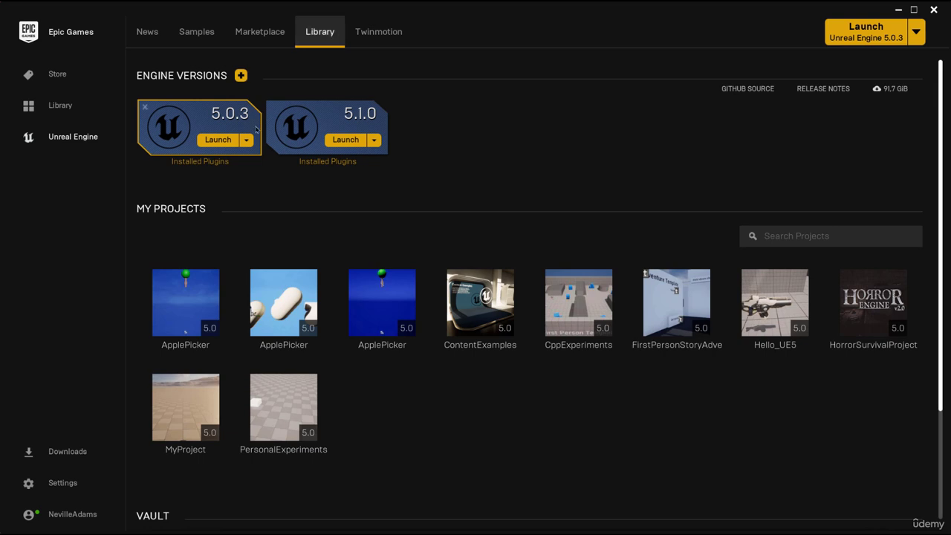
Launch Unreal Engine 5.1.0 and open a copy of the recent project MyProject, showing the additional conversion options first.
left_click(338, 141)
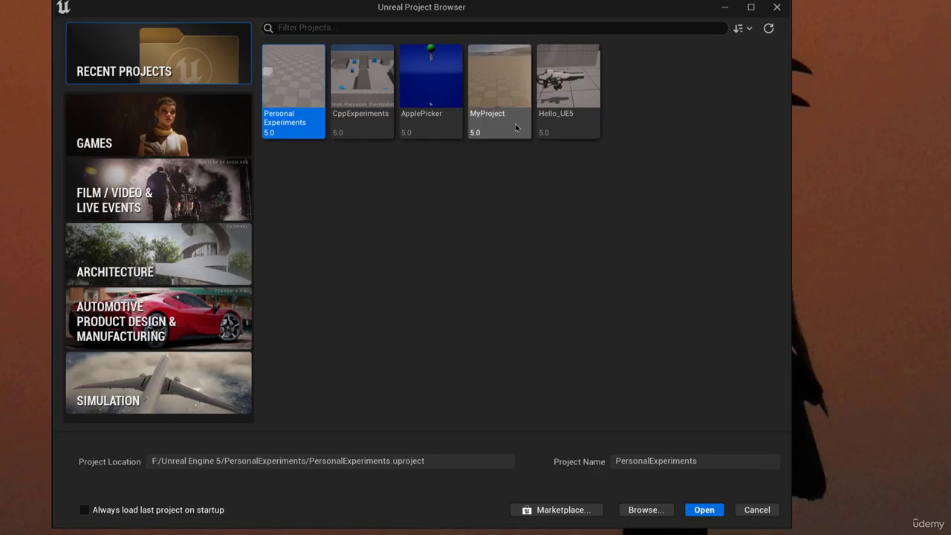
left_click(488, 128)
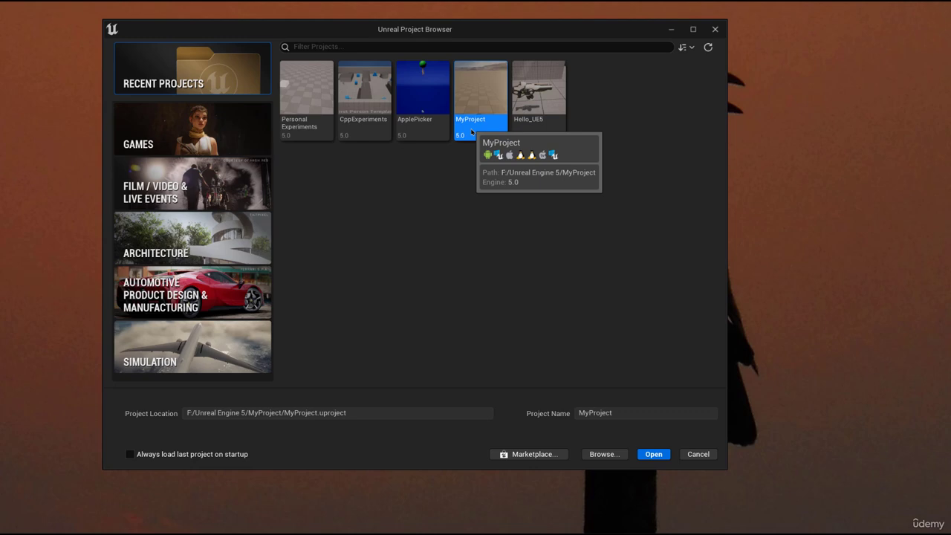
left_click(653, 455)
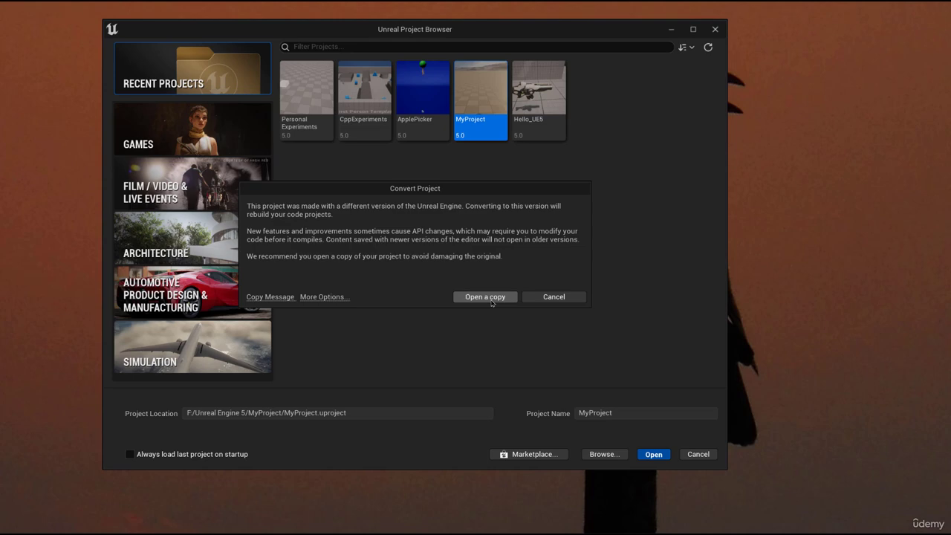
left_click(317, 298)
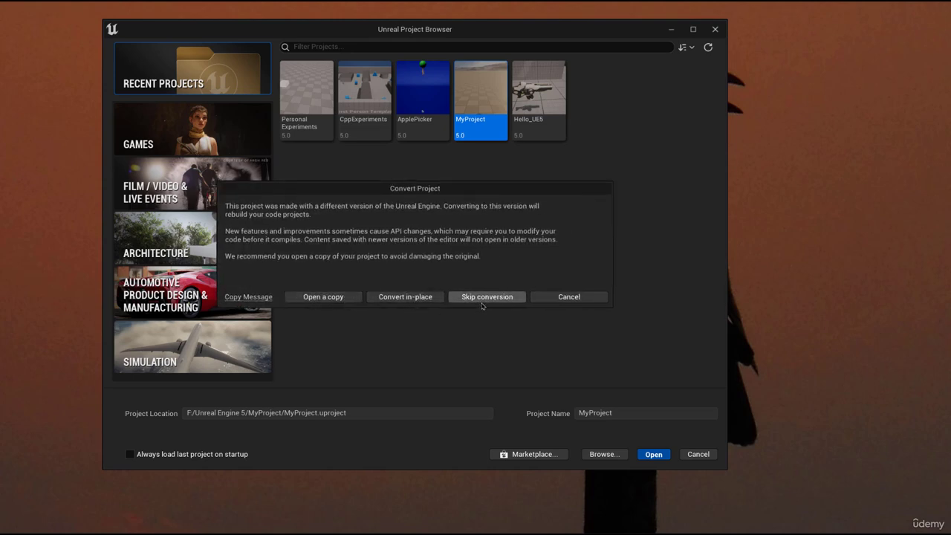
left_click(331, 298)
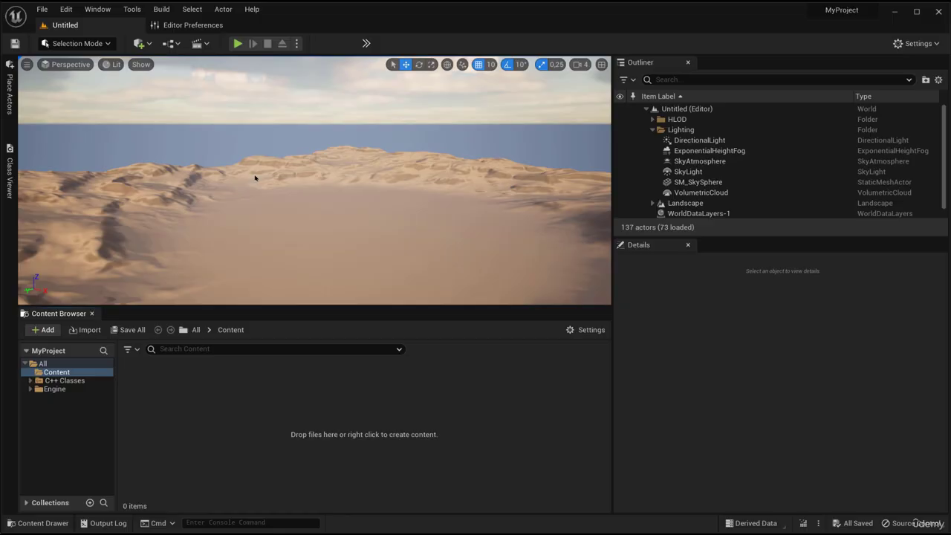
Refresh the Visual Studio 2019 project for MyProject and open it in Visual Studio 2019.
left_click(133, 10)
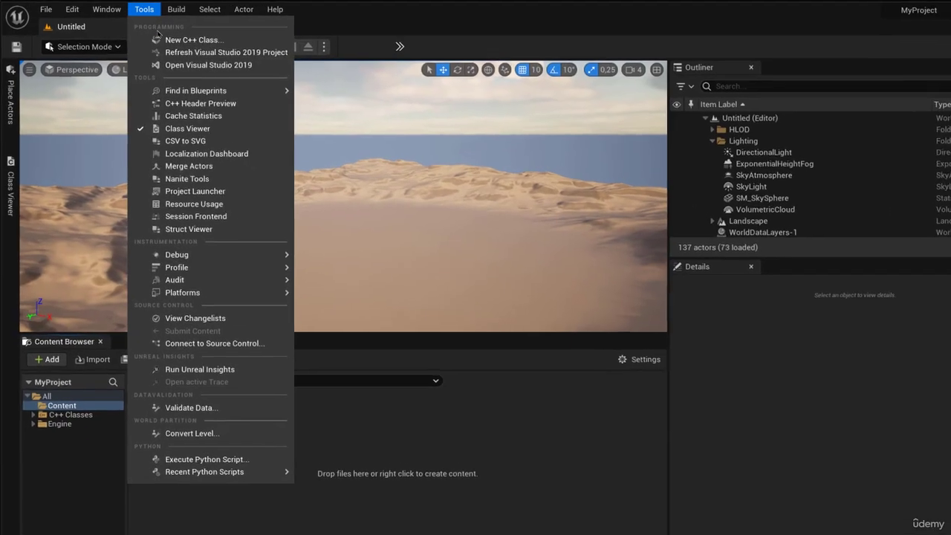
left_click(200, 52)
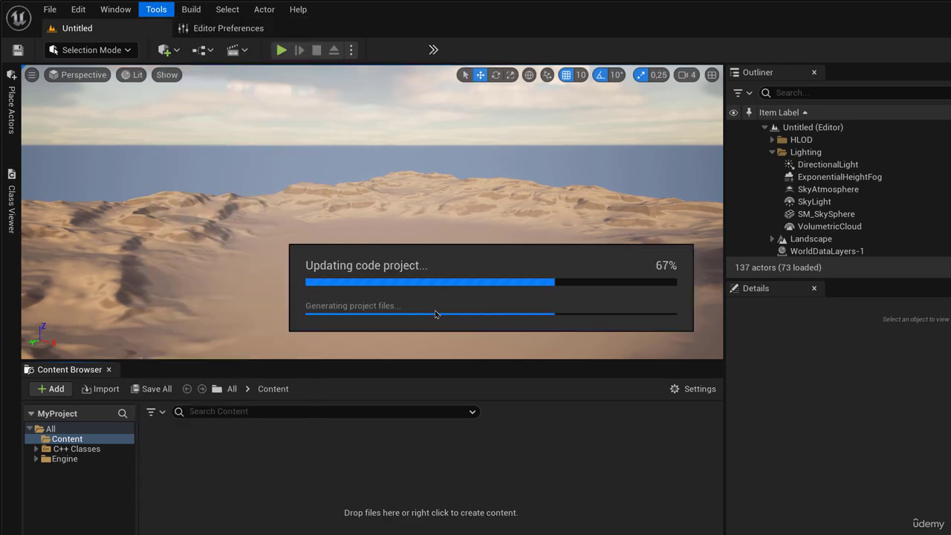
left_click(156, 8)
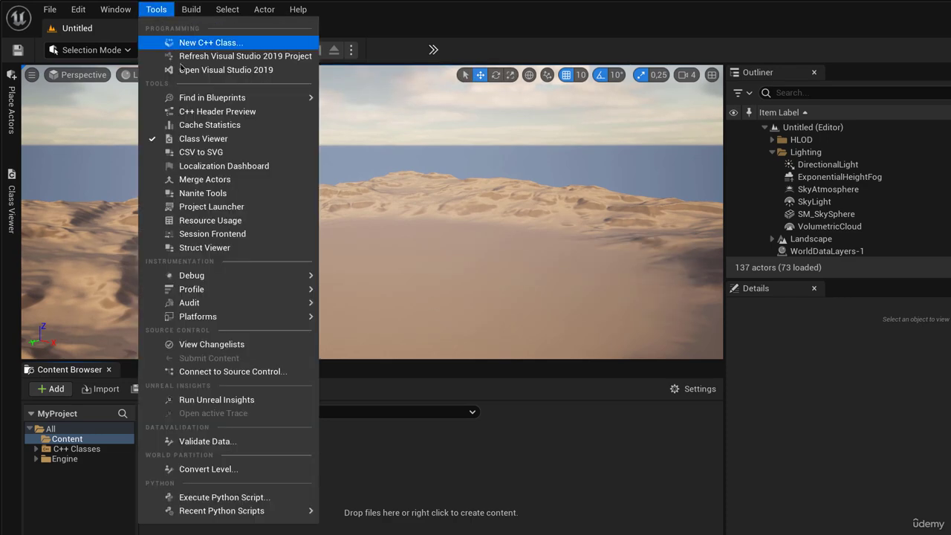
left_click(194, 71)
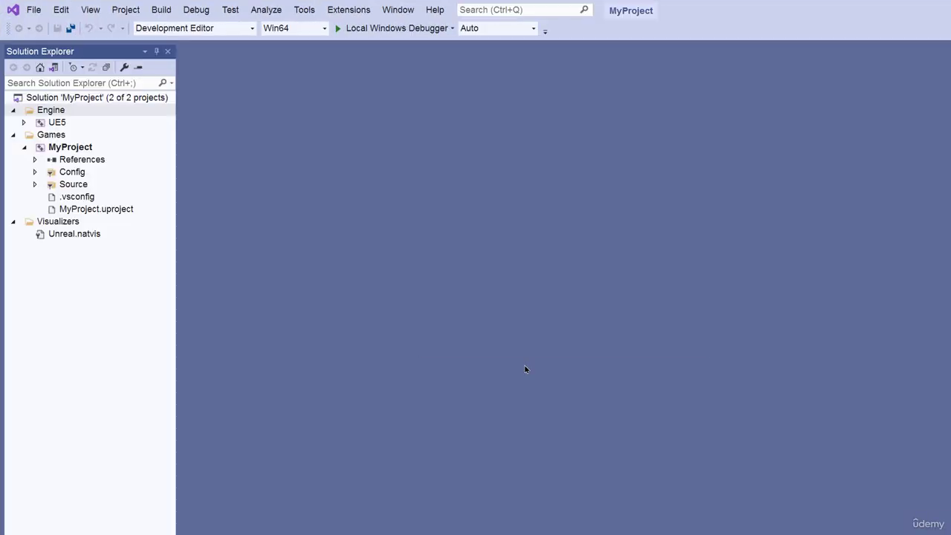
Build the MyProject solution and open the installer for the suggested extra components.
key("ctrl+shift+b")
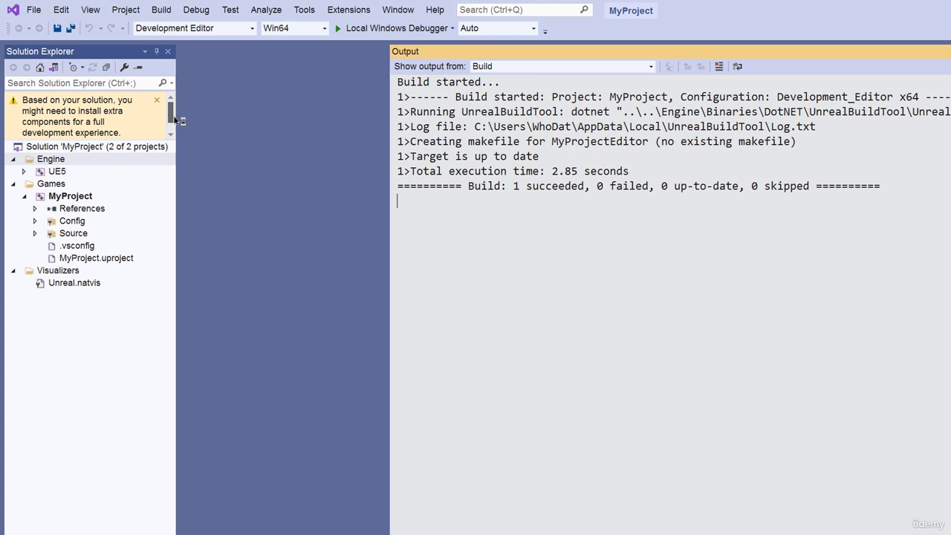
left_click_drag(178, 117, 181, 123)
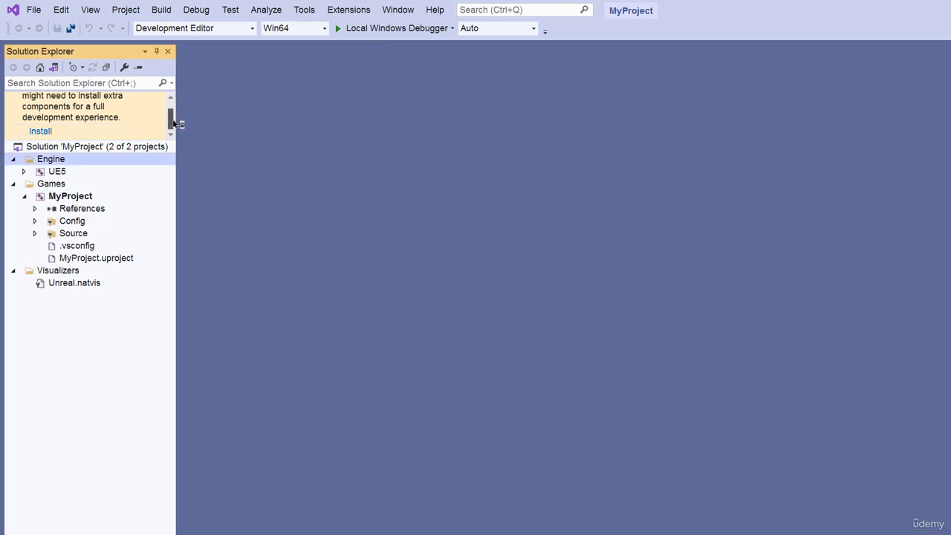
left_click(42, 132)
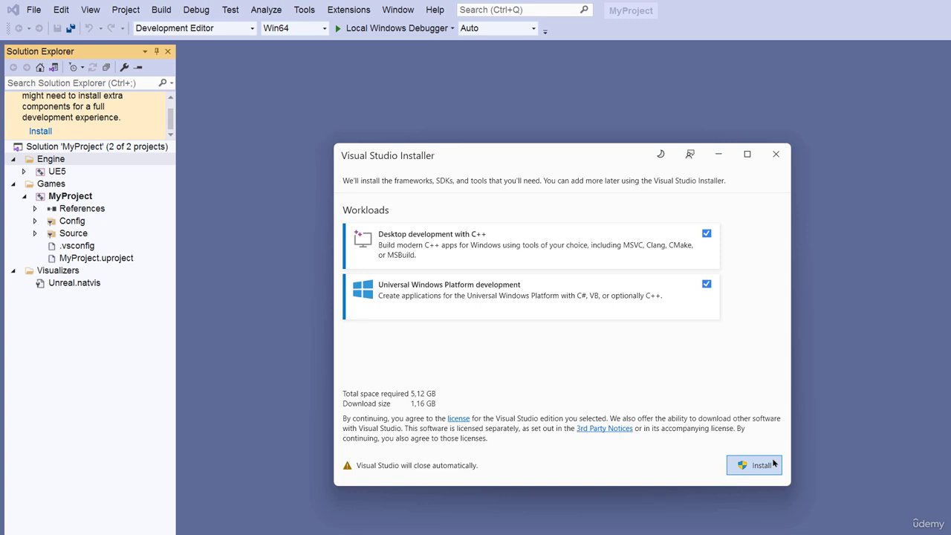
Try to open Get Tools and Features in Visual Studio and dismiss the installer message.
left_click(305, 10)
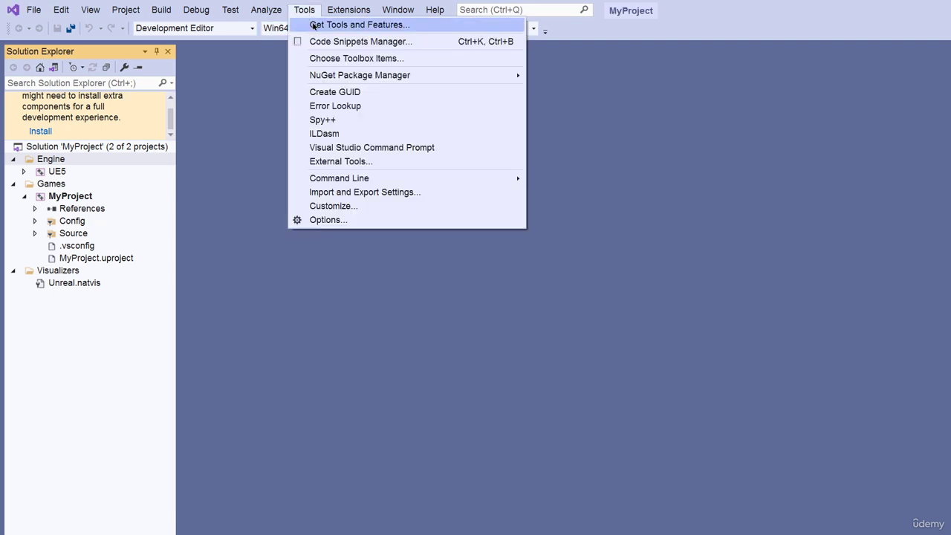
left_click(313, 25)
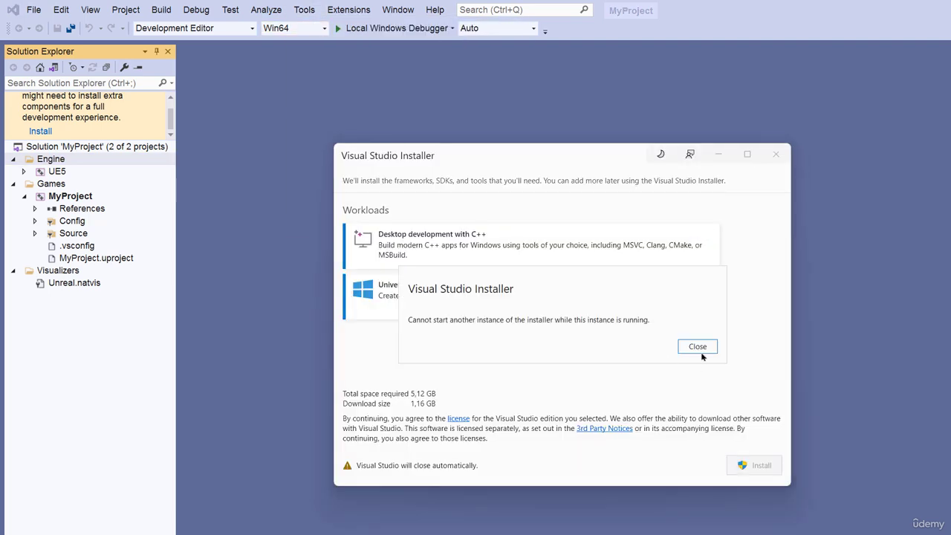
left_click(698, 347)
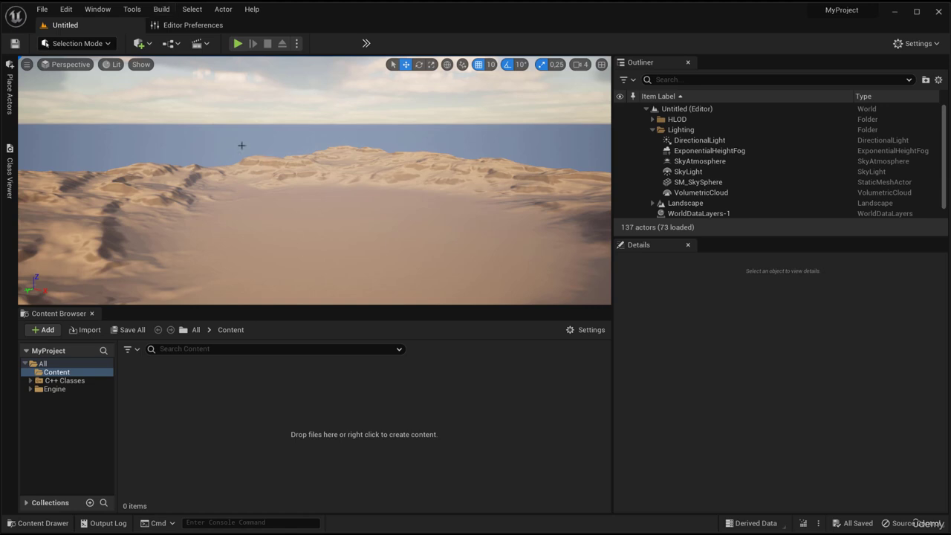
From the Unreal Editor, open Visual Studio 2022, refresh the Visual Studio 2022 project and open it again.
left_click(133, 9)
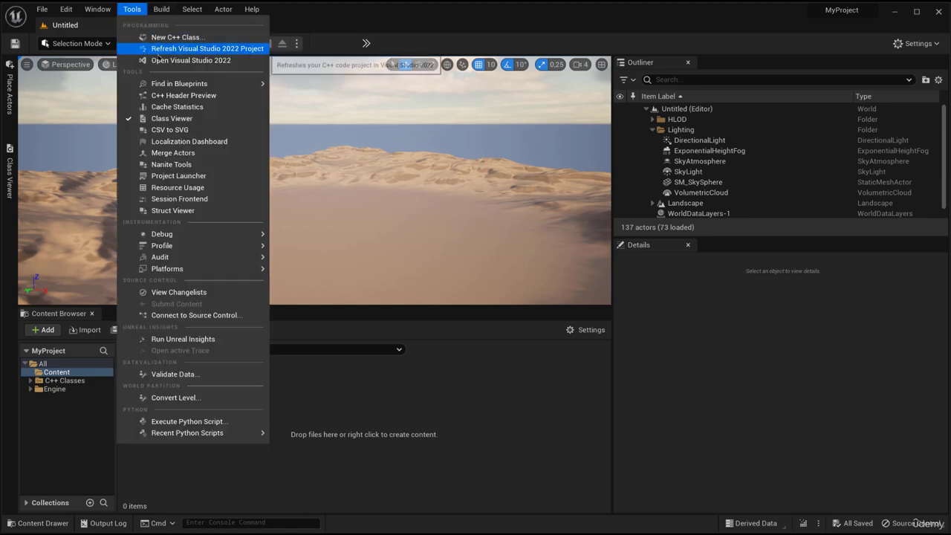
left_click(185, 61)
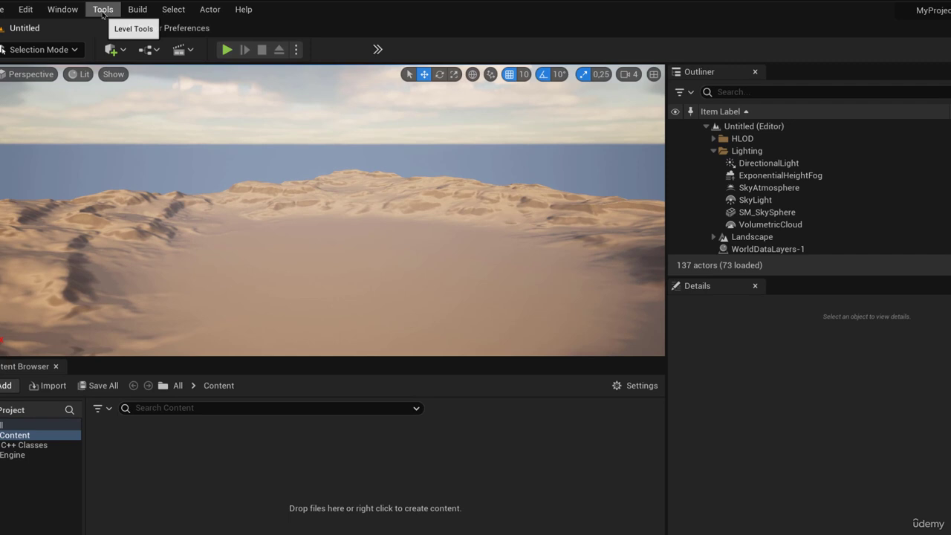
left_click(132, 11)
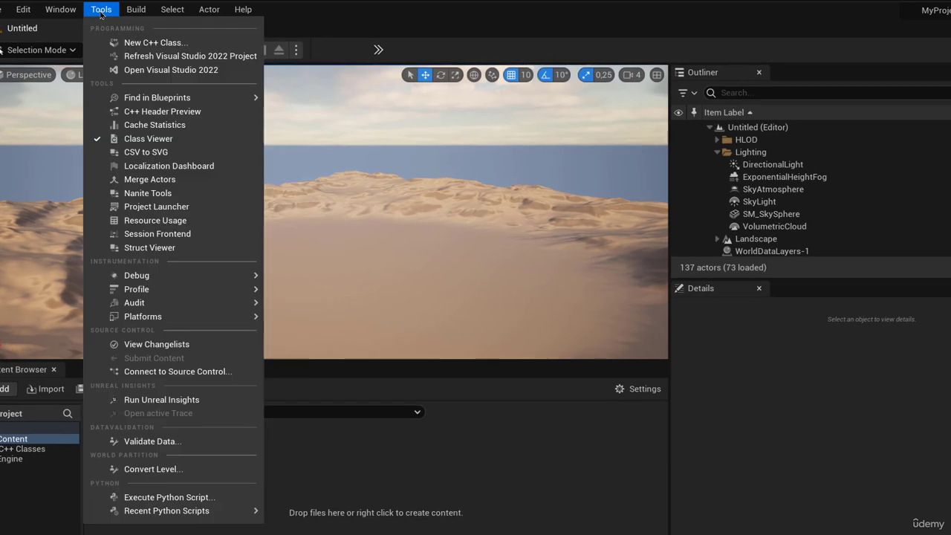
left_click(166, 59)
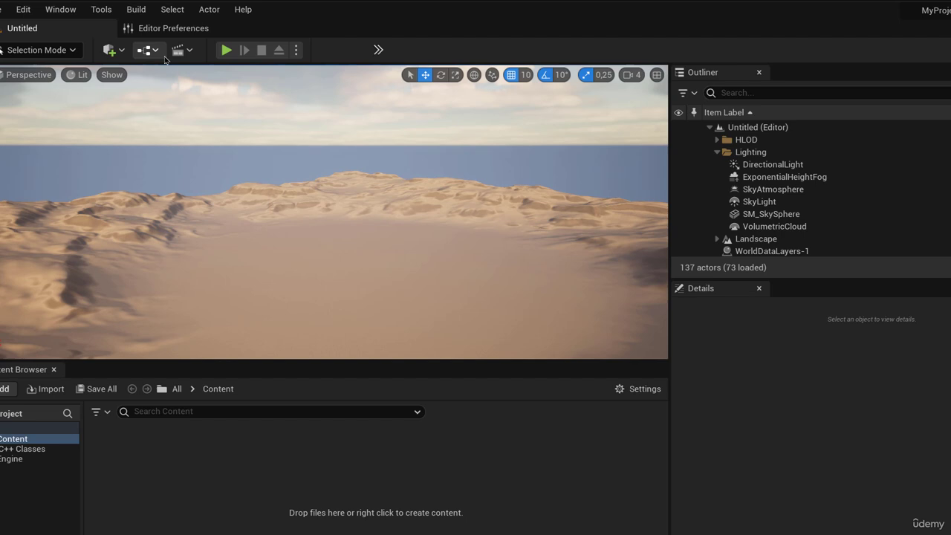
left_click(102, 11)
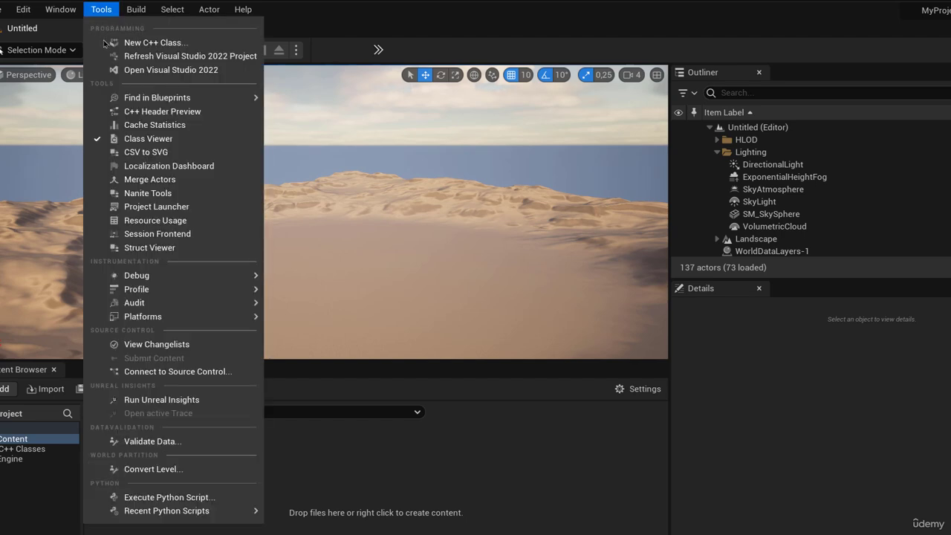
left_click(149, 69)
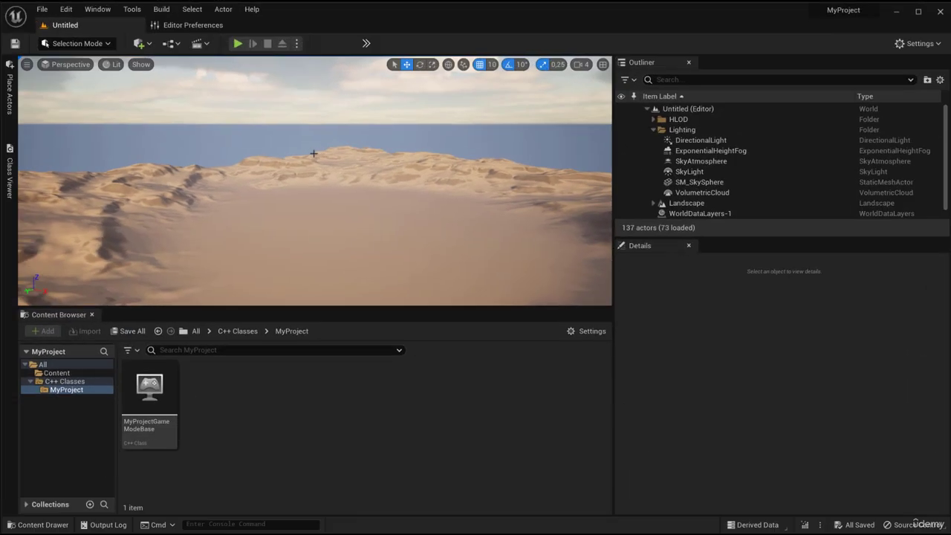
Set the source code editor to Visual Studio 2022 in the editor preferences and restart the editor.
left_click(192, 24)
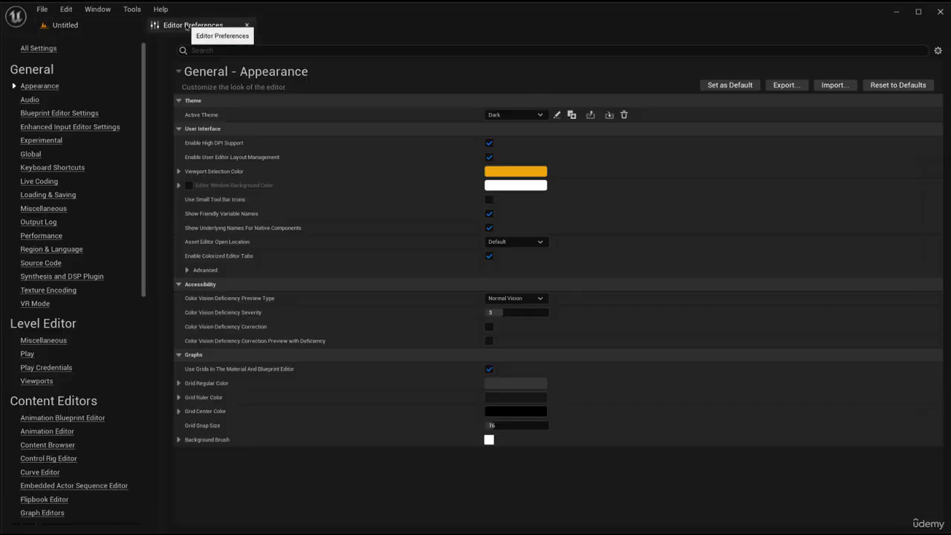
left_click(41, 263)
left_click(511, 115)
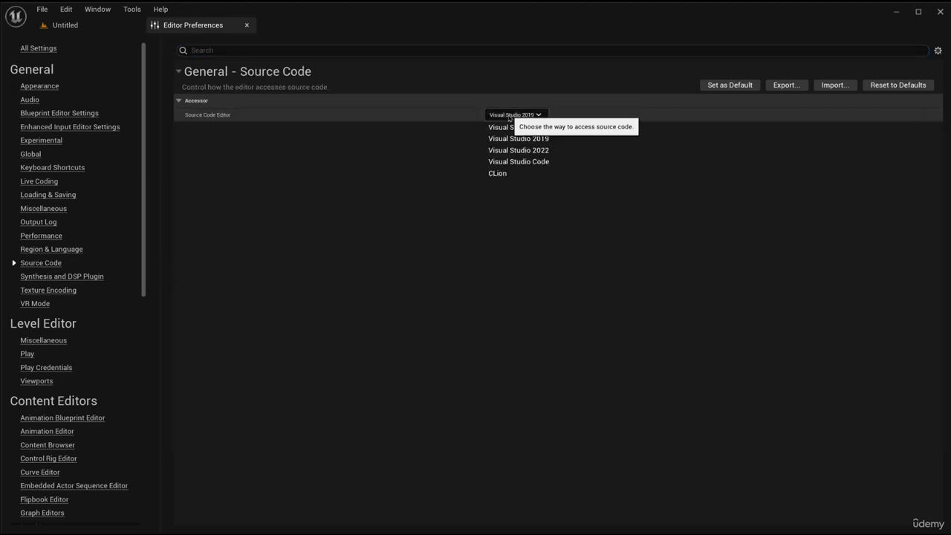
left_click(510, 155)
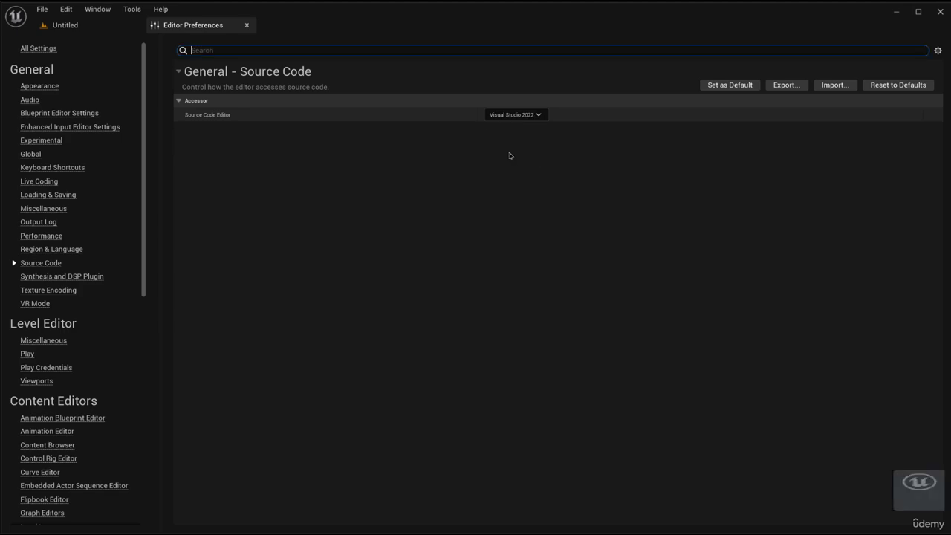
left_click(842, 505)
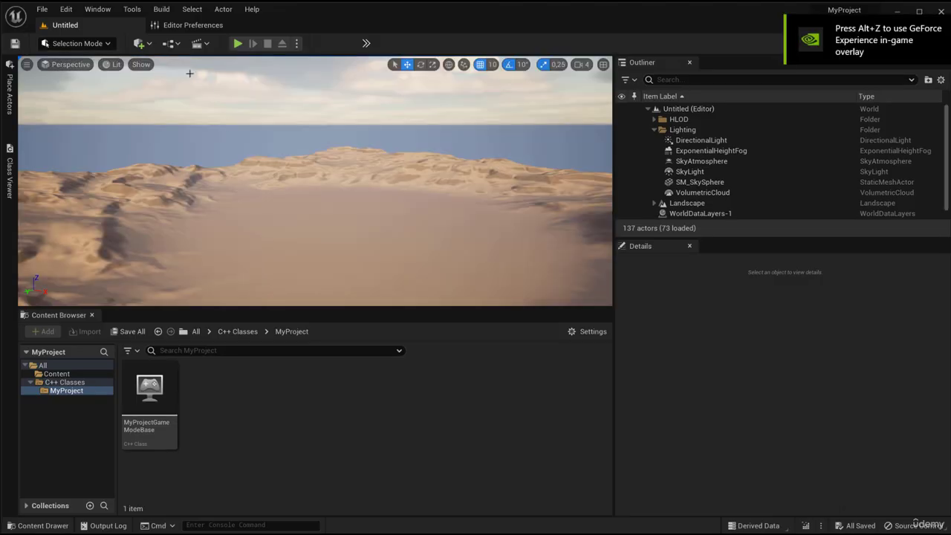
Try opening Visual Studio 2022 from the Unreal Editor and generate the Visual Studio project files from MyProject.uproject.
left_click(132, 9)
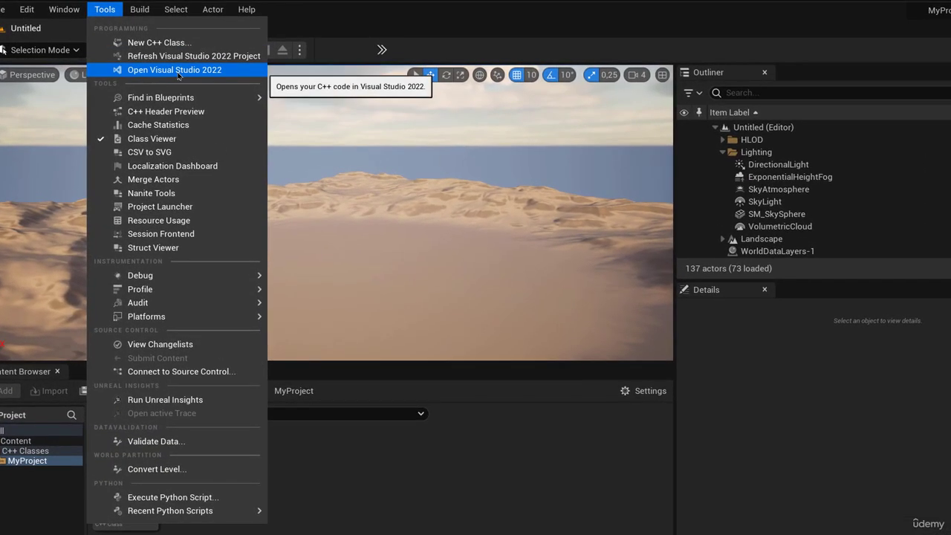
left_click(178, 70)
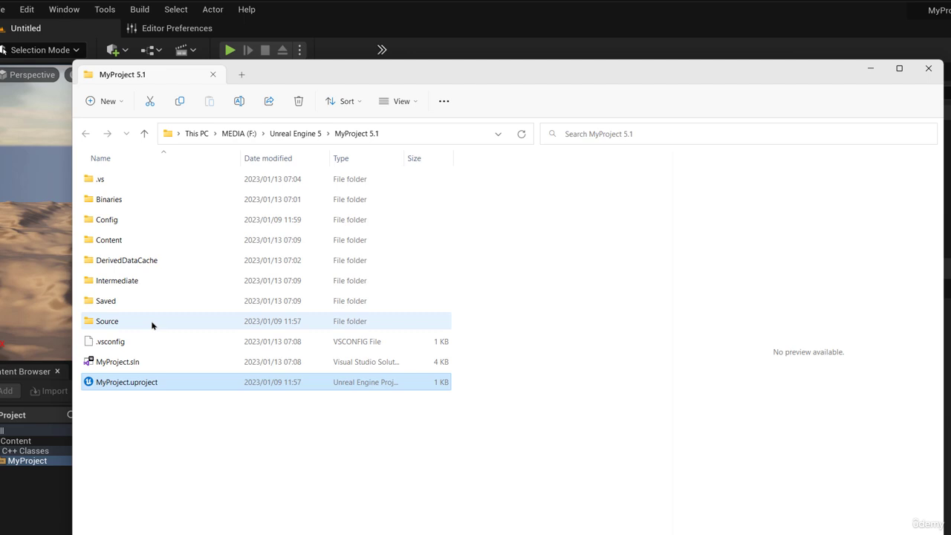
right_click(121, 385)
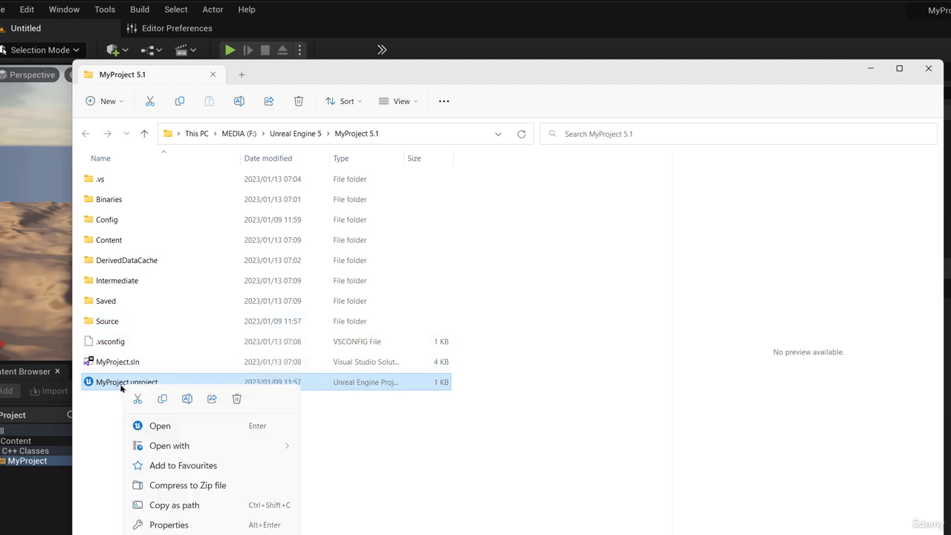
left_click(186, 531)
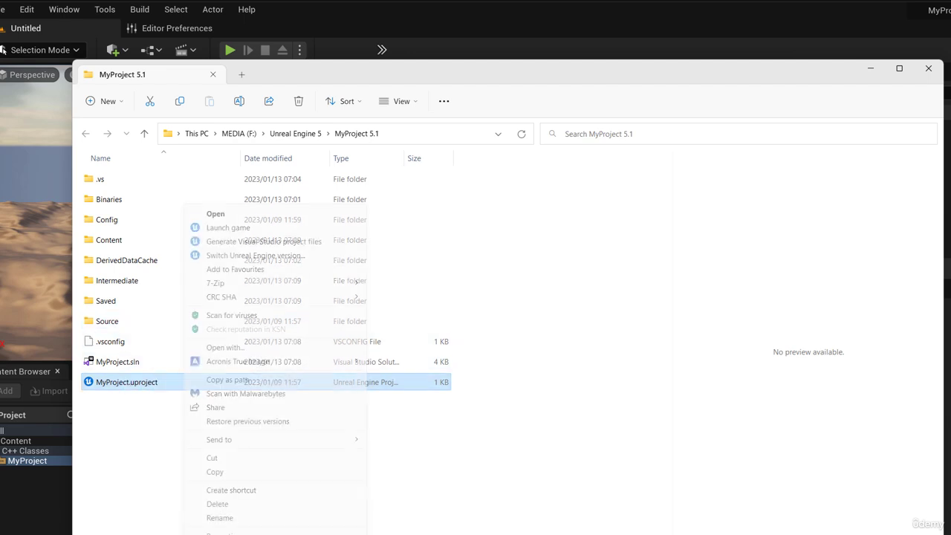
left_click(243, 241)
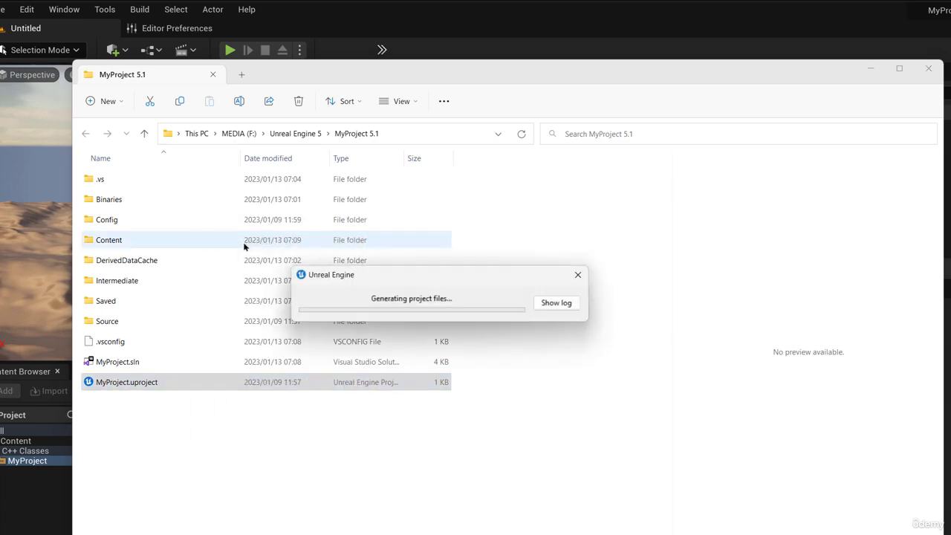
Return to the Unreal Editor and open the project's C++ code in Visual Studio 2022.
left_click(286, 24)
left_click(105, 10)
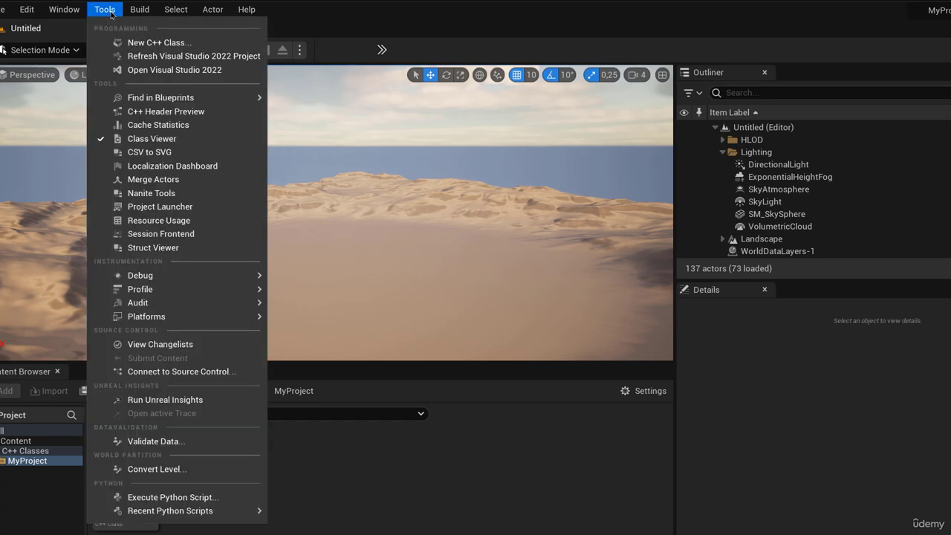
left_click(309, 22)
left_click(107, 10)
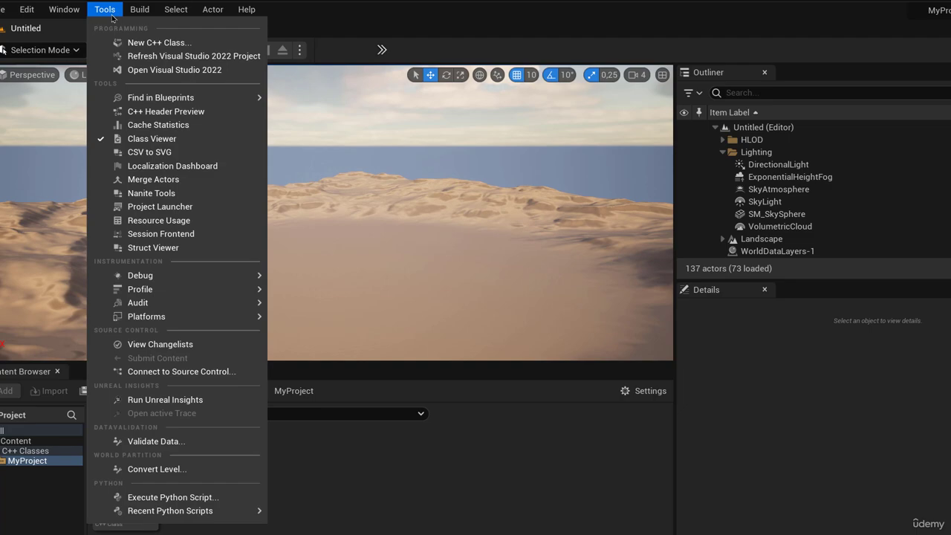
left_click(159, 67)
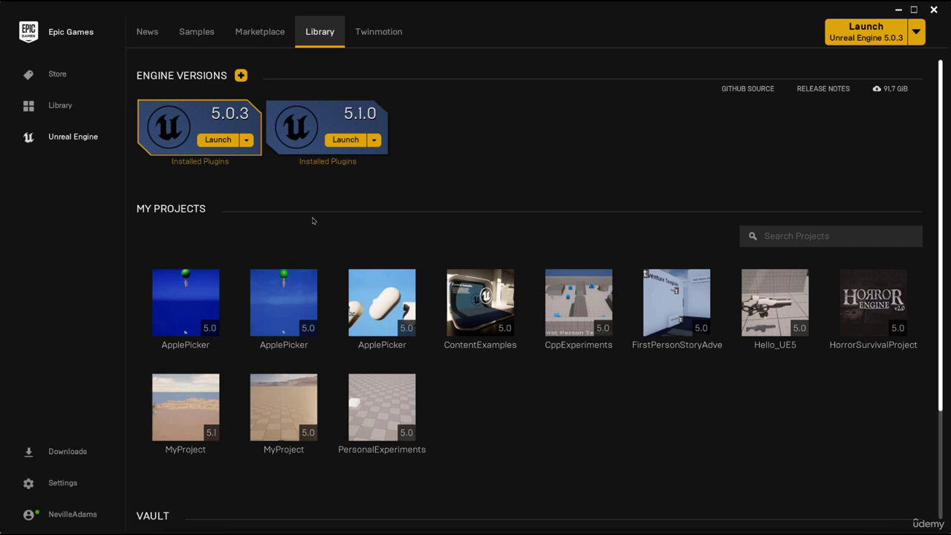
In the Epic Games Launcher, show the 5.1 MyProject in its folder and delete .vs, Binaries, DerivedDataCache, Intermediate, Saved, .vsconfig and MyProject.sln.
right_click(186, 408)
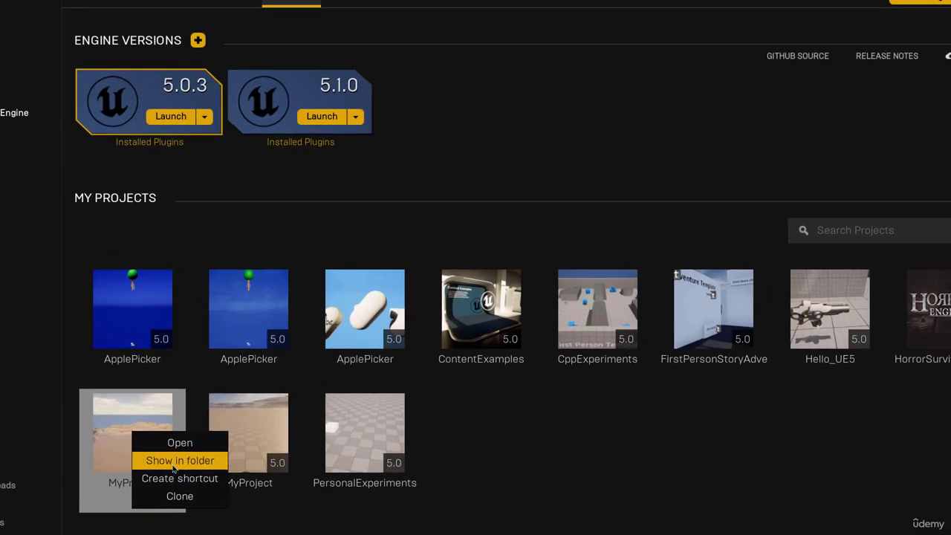
left_click(173, 463)
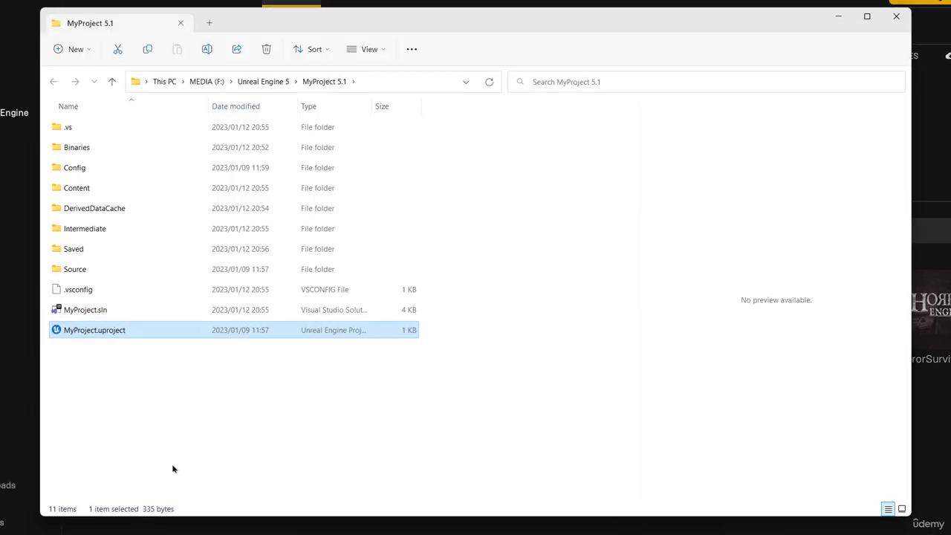
left_click(85, 131)
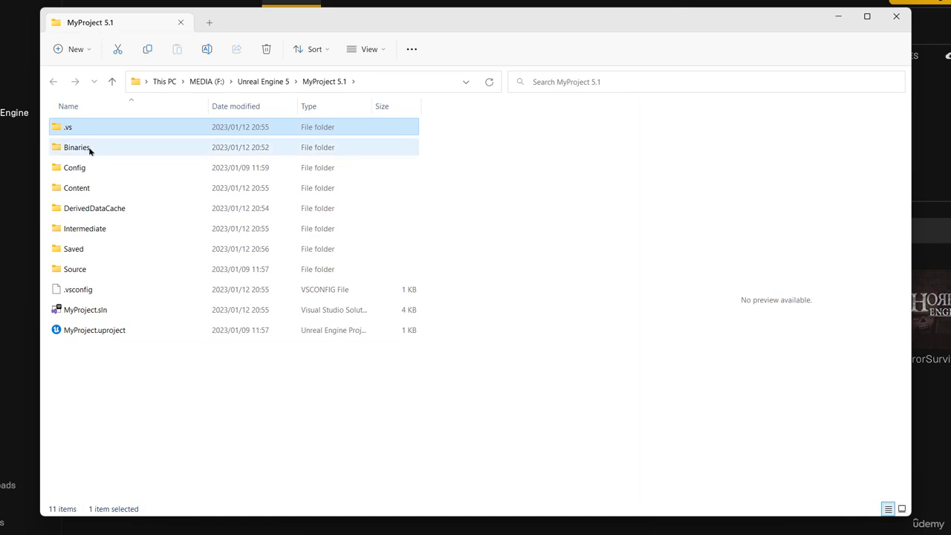
left_click(88, 150, "ctrl")
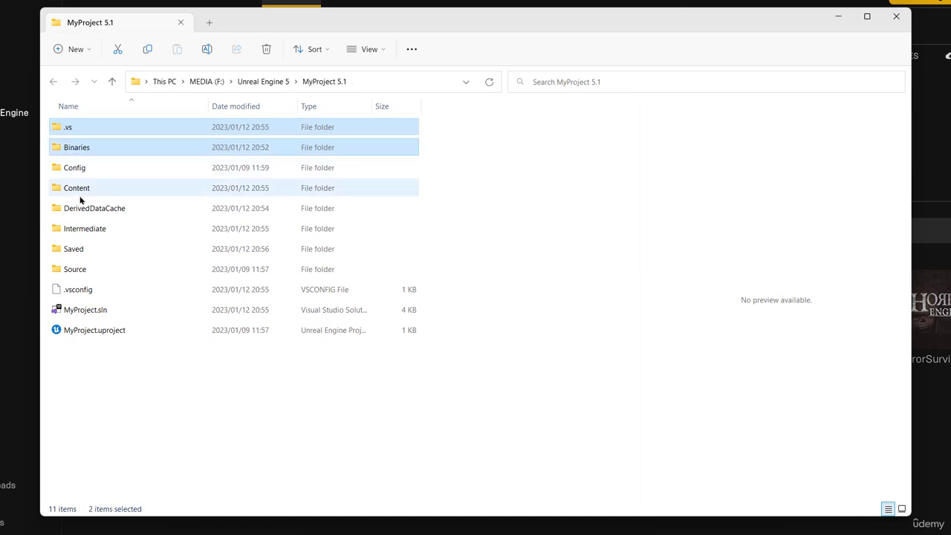
left_click(79, 211, "ctrl")
left_click(79, 231, "ctrl")
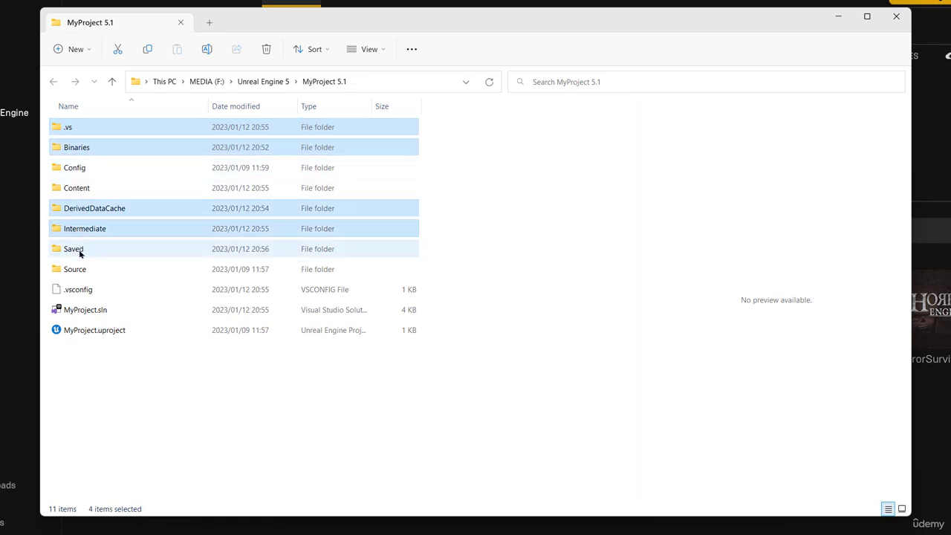
left_click(77, 251, "ctrl")
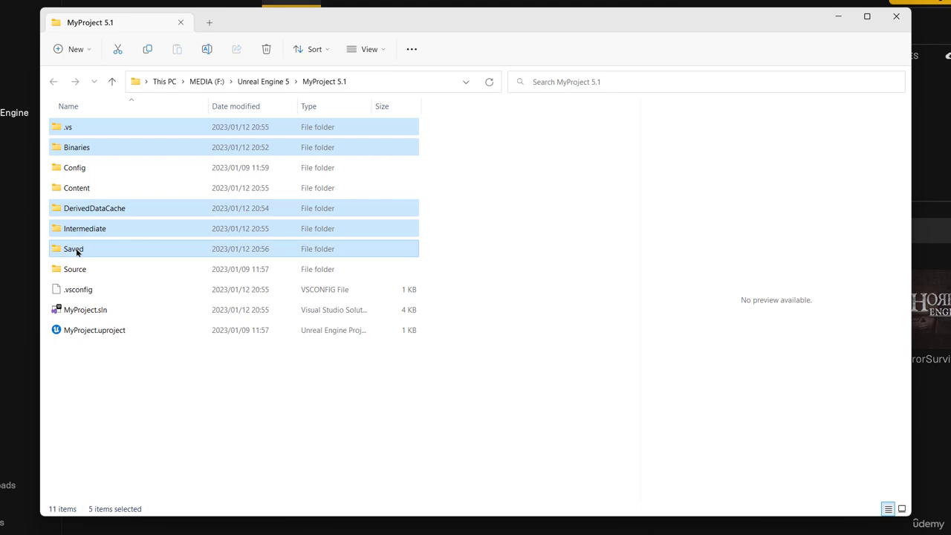
left_click(81, 312, "ctrl")
left_click(77, 295, "ctrl")
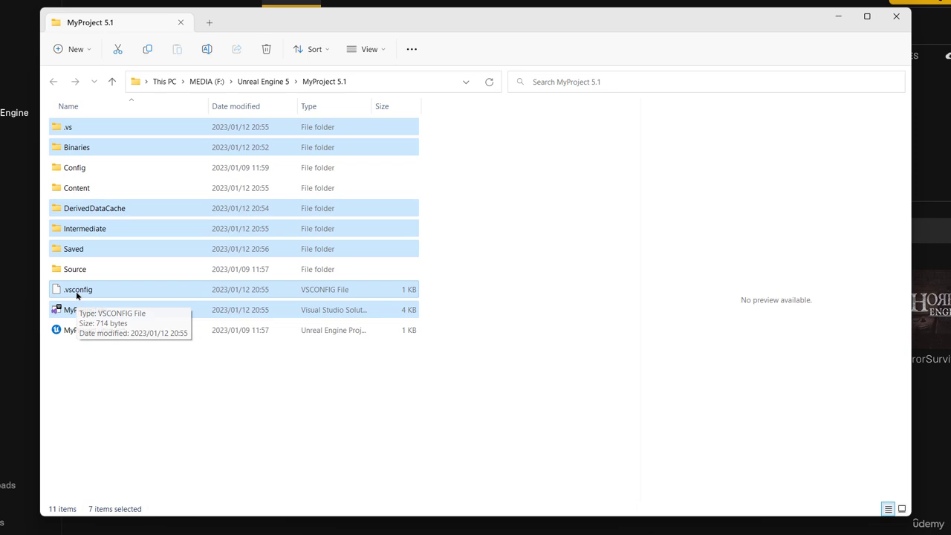
key("Delete")
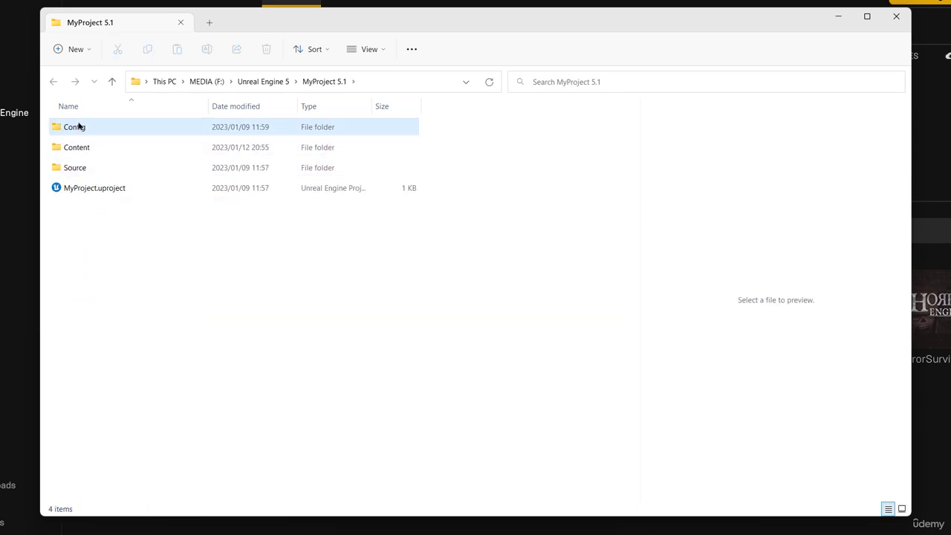
Open MyProject.uproject from the MyProject 5.1 folder and rebuild the missing MyProject modules.
left_click(95, 190)
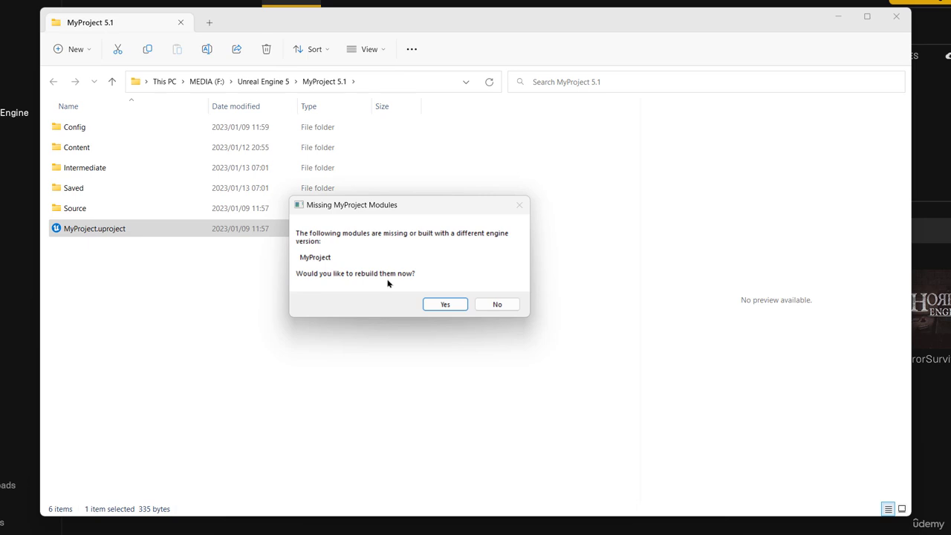
left_click(444, 304)
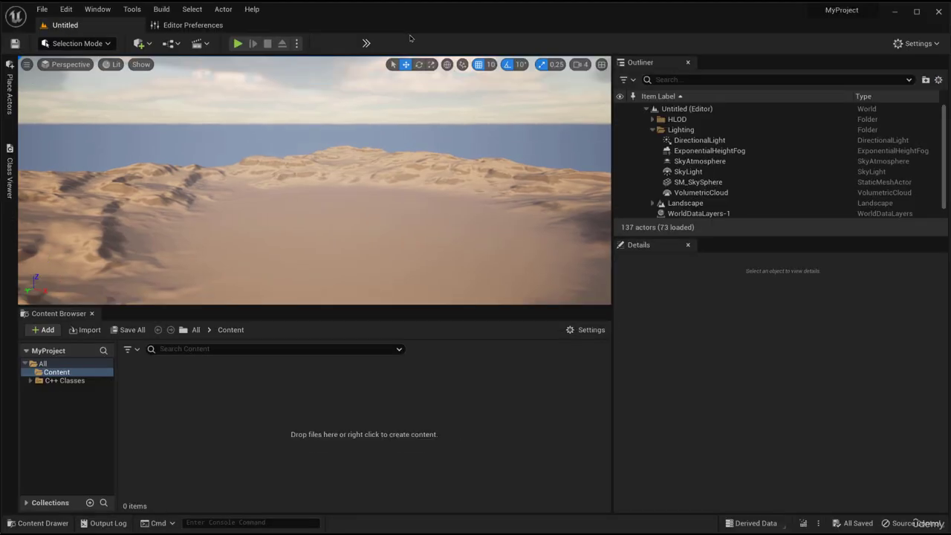
Go to the MyProject folder under C++ Classes and try opening the MyProjectGameModeBase class.
left_click(74, 384)
double_click(149, 405)
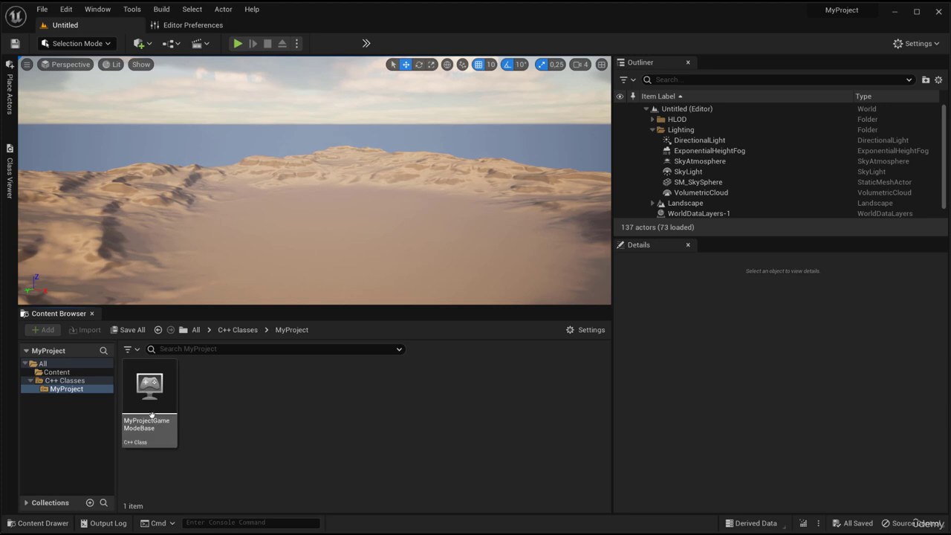
double_click(153, 398)
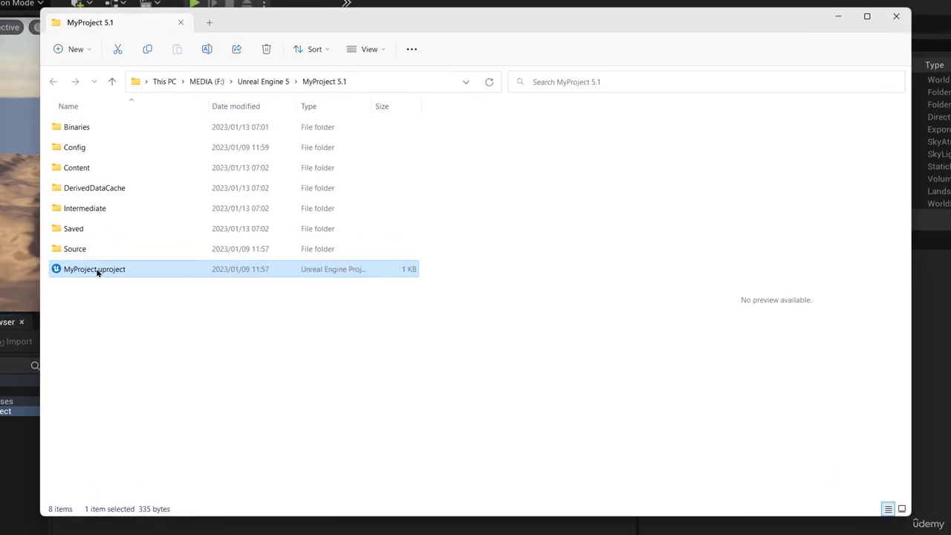
right_click(96, 272)
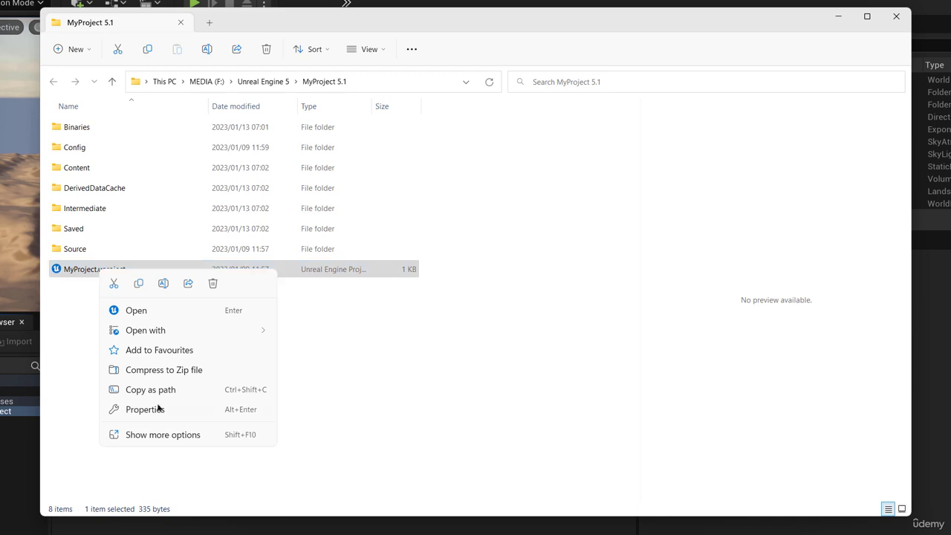
left_click(169, 439)
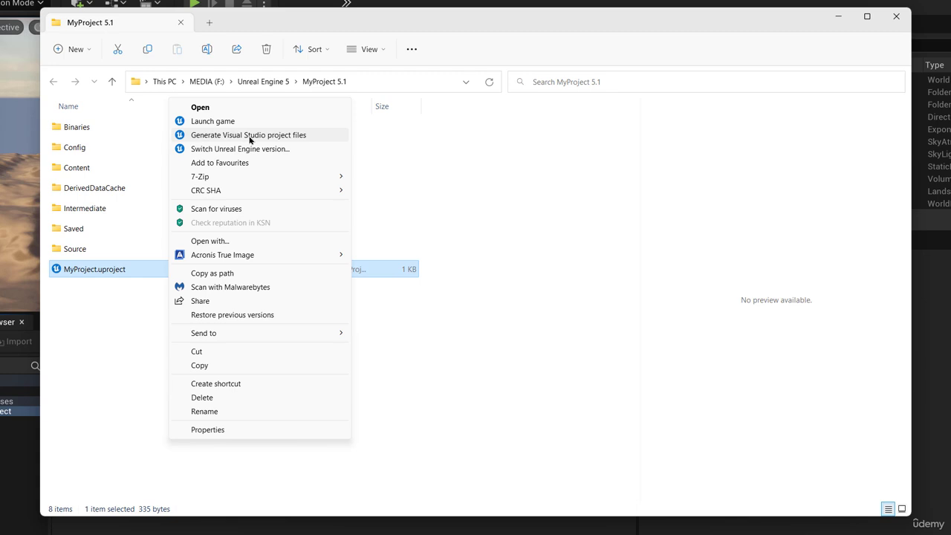
left_click(139, 308)
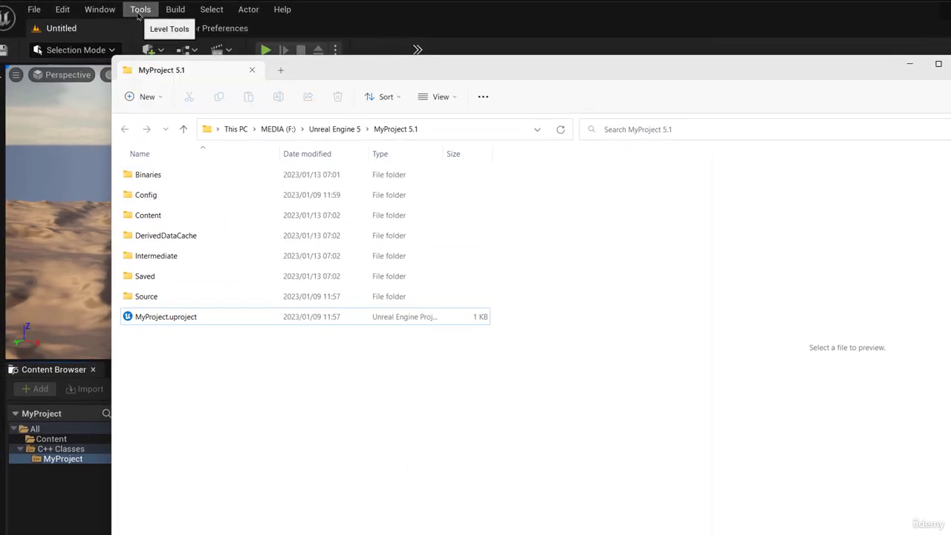
Generate the Visual Studio 2022 project from the Unreal Editor and place the MyProject 5.1 folder window beside the editor viewport.
left_click(138, 10)
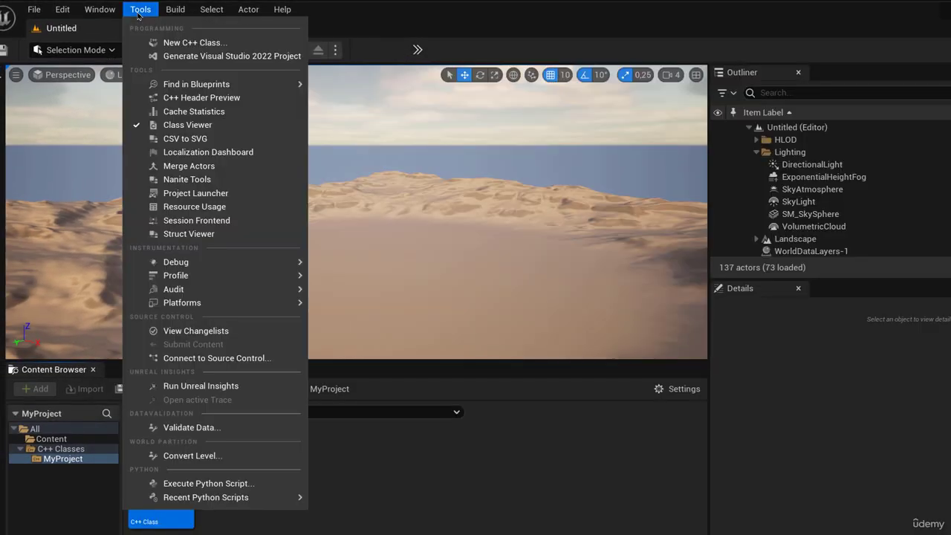
left_click(220, 57)
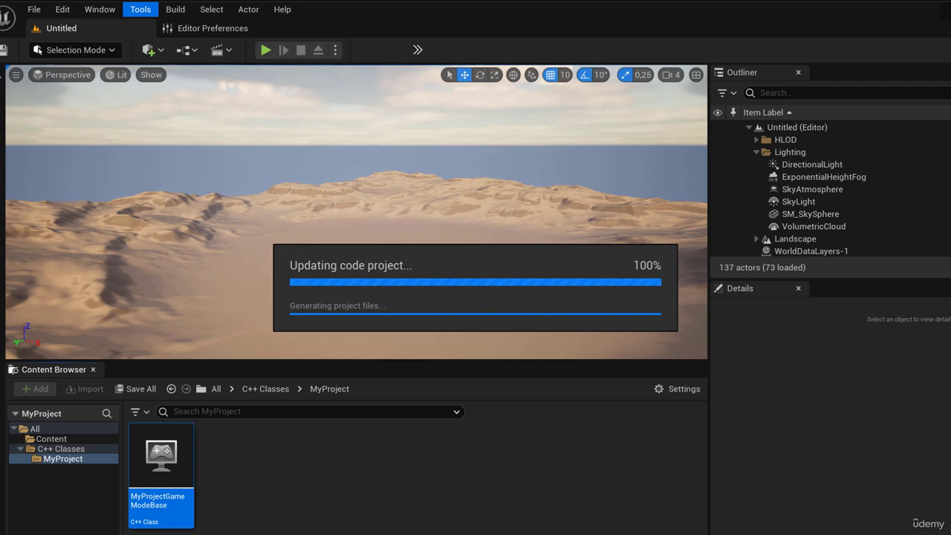
key("alt+Tab")
left_click_drag(347, 73, 782, 116)
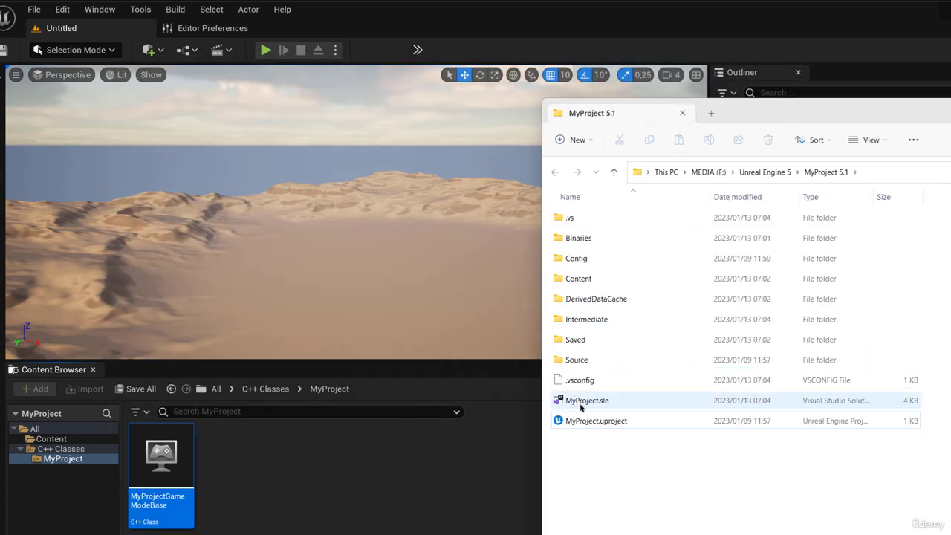
Delete MyProject.sln and regenerate the Visual Studio project files from MyProject.uproject in File Explorer.
left_click(583, 405)
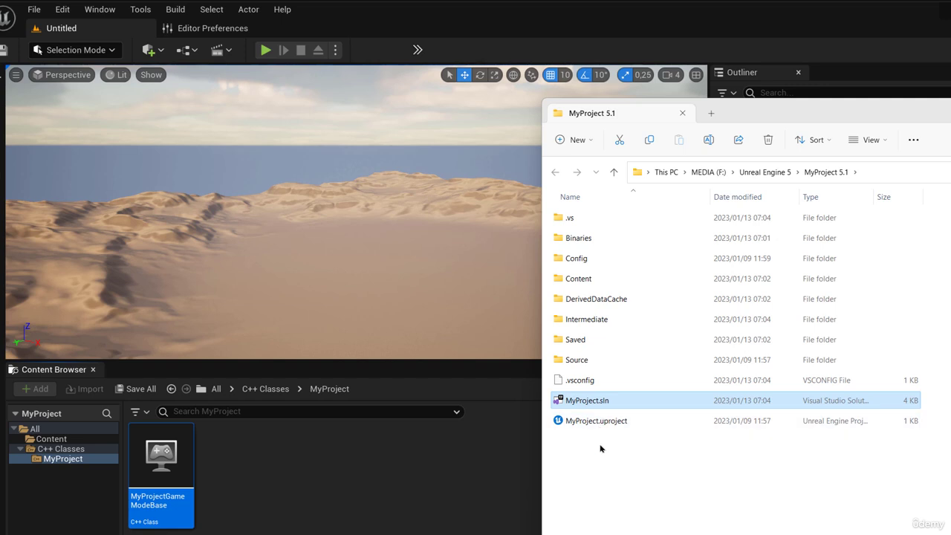
key("Delete")
right_click(592, 403)
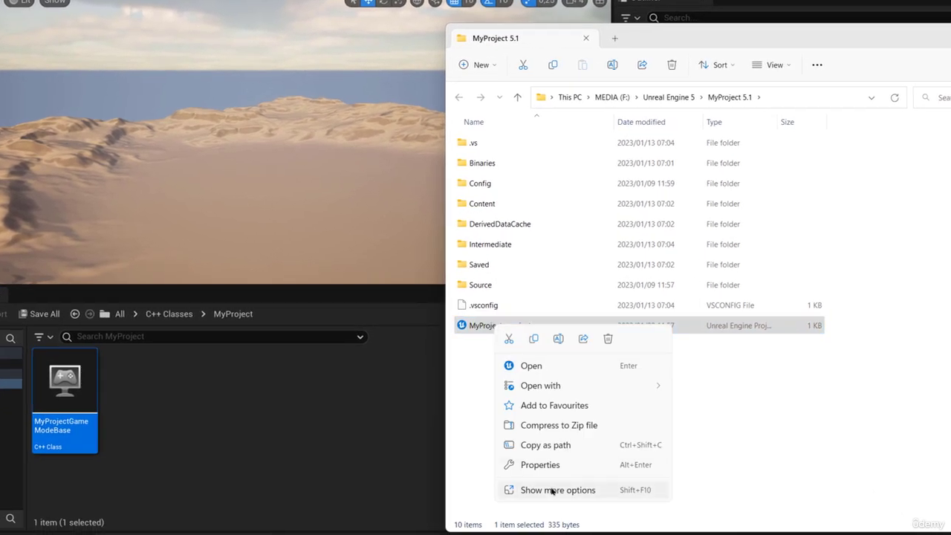
left_click(556, 489)
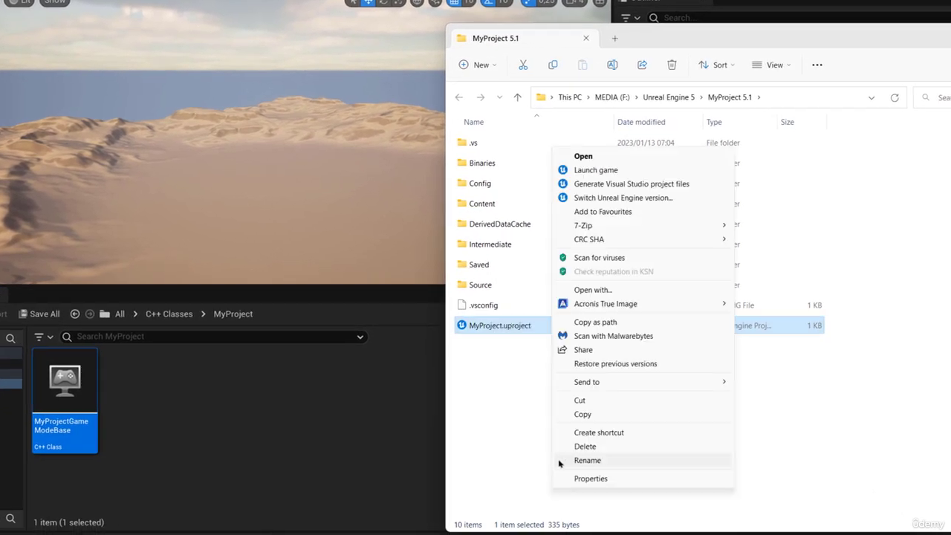
left_click(607, 185)
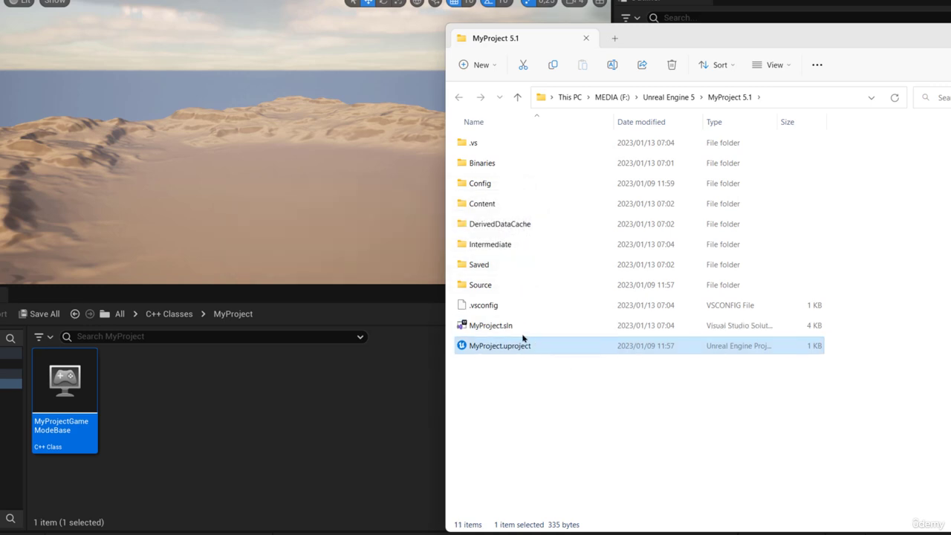
Select the regenerated MyProject.sln in the folder and open Visual Studio 2022 from the Unreal Editor.
left_click(505, 328)
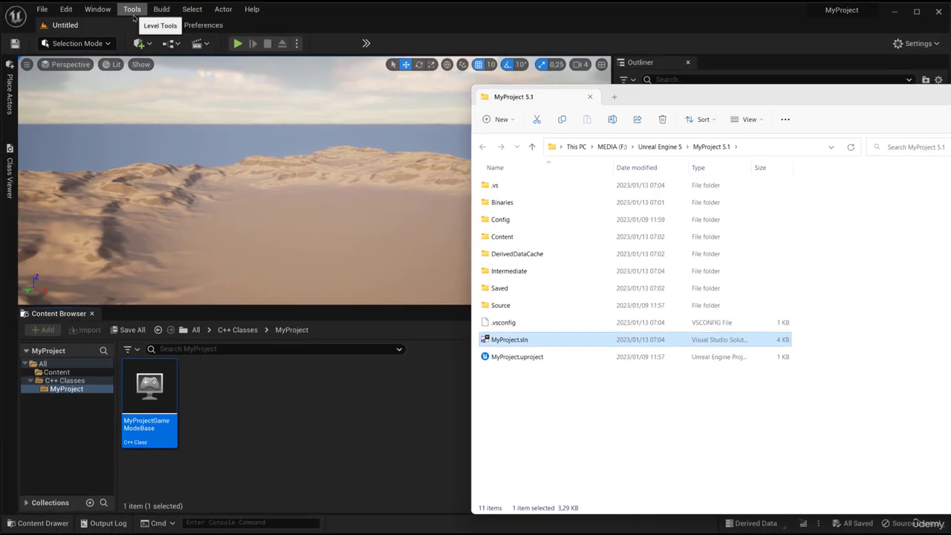
left_click(133, 15)
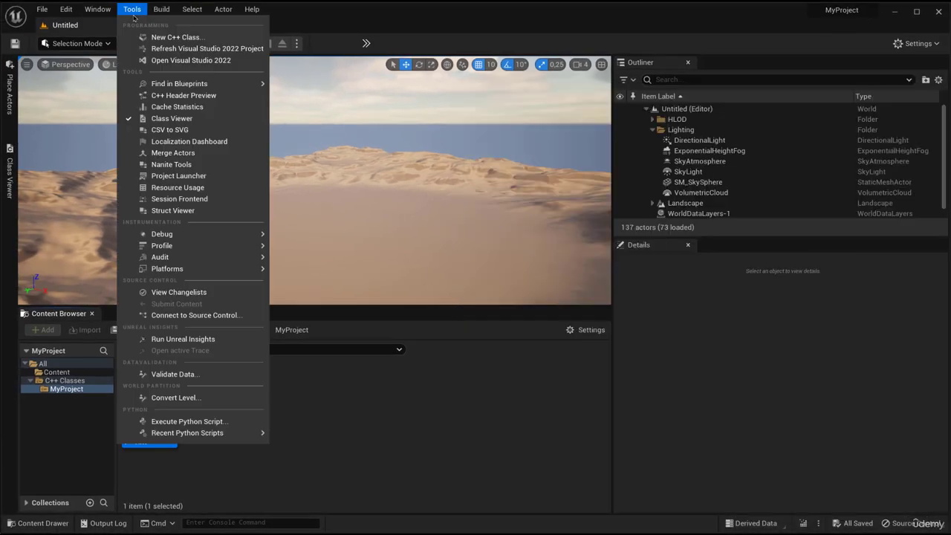
left_click(190, 63)
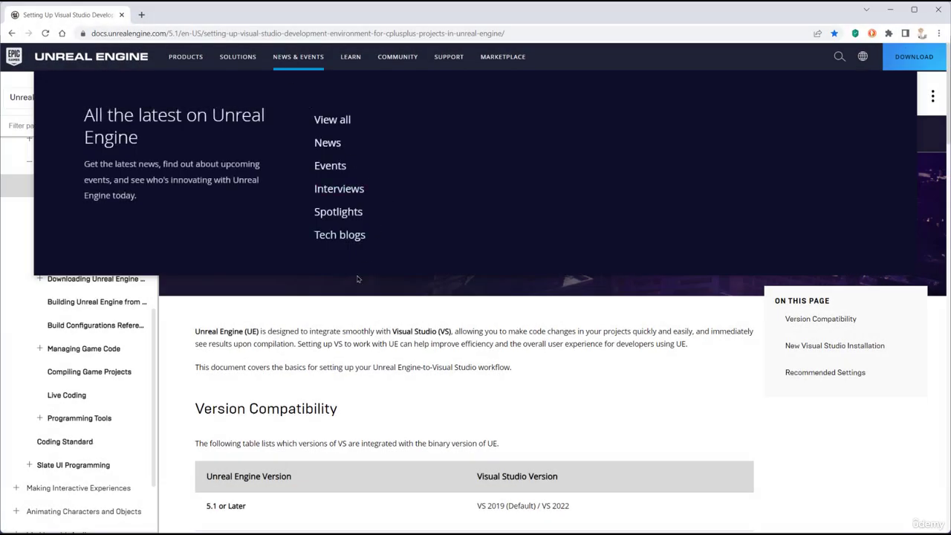
In the Unreal Engine 5.1 documentation, review Visual Studio version compatibility and the workloads and C++ tools for a new installation.
scroll(396, 419, "down", 5)
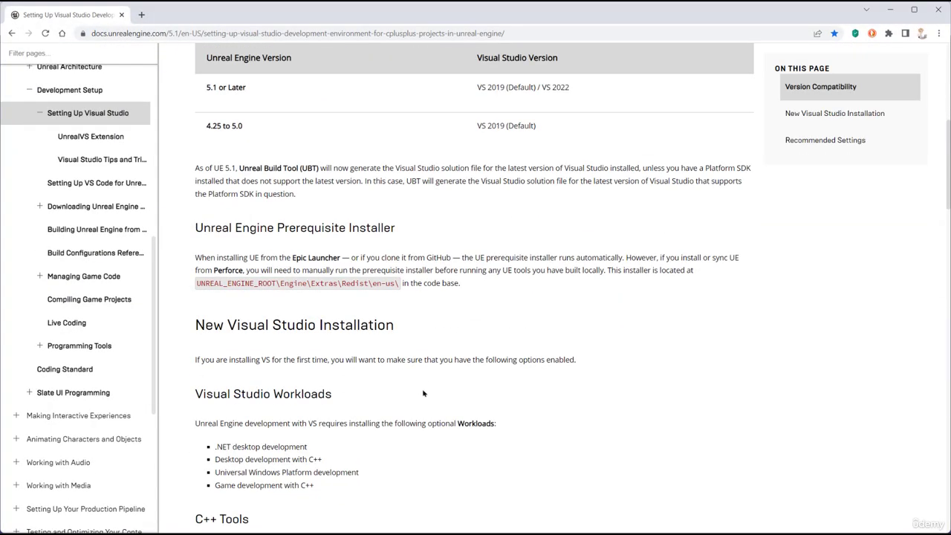
scroll(423, 393, "down", 5)
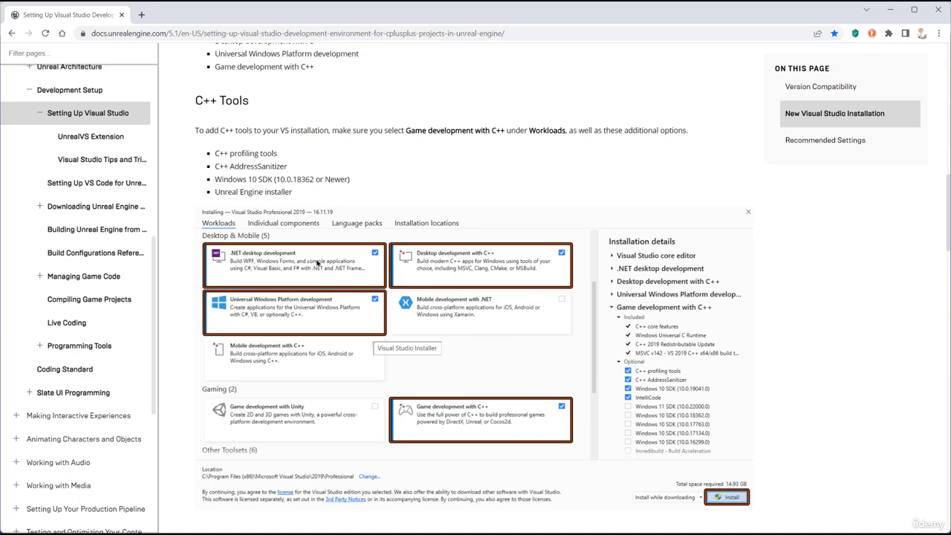
Switch the Setting Up Visual Studio page to the Unreal Engine 5.0 documentation and review its version table and installation options.
scroll(410, 385, "up", 15)
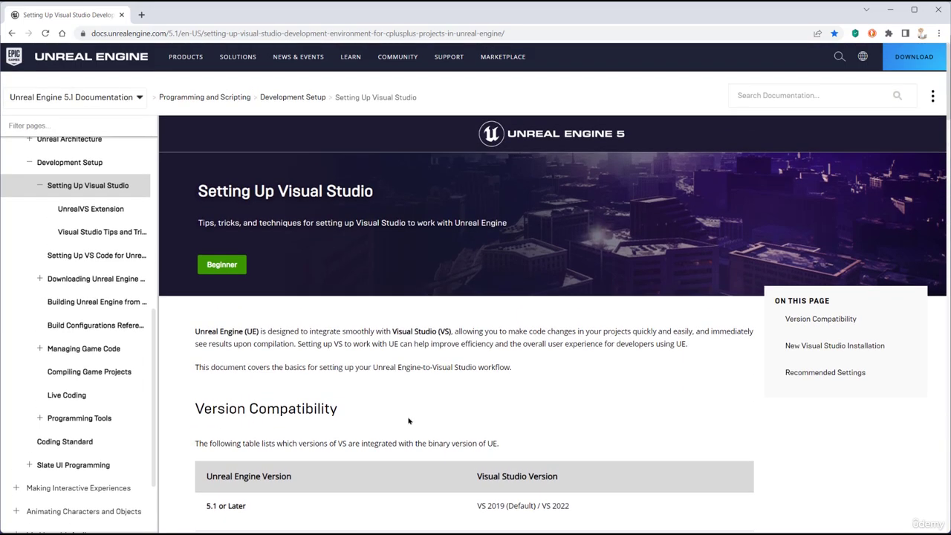
left_click(100, 103)
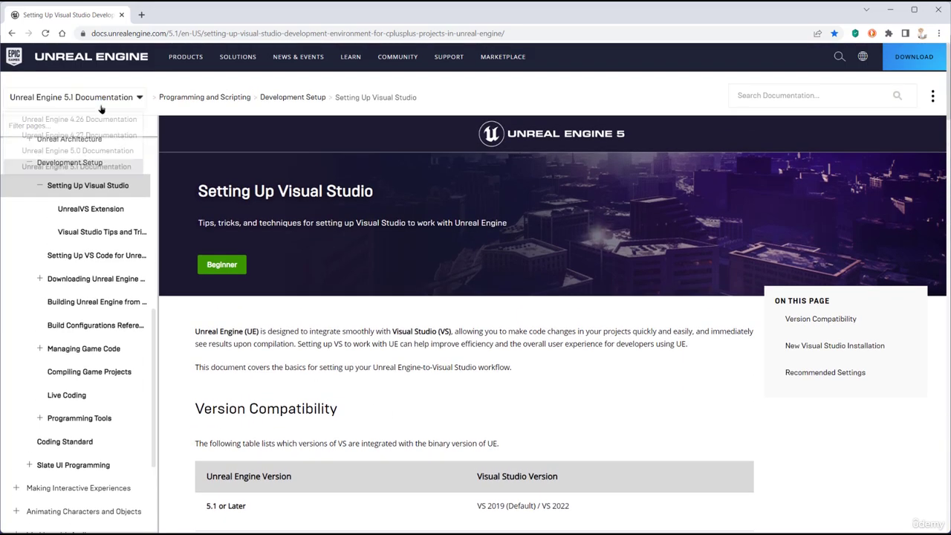
left_click(83, 150)
scroll(454, 362, "down", 10)
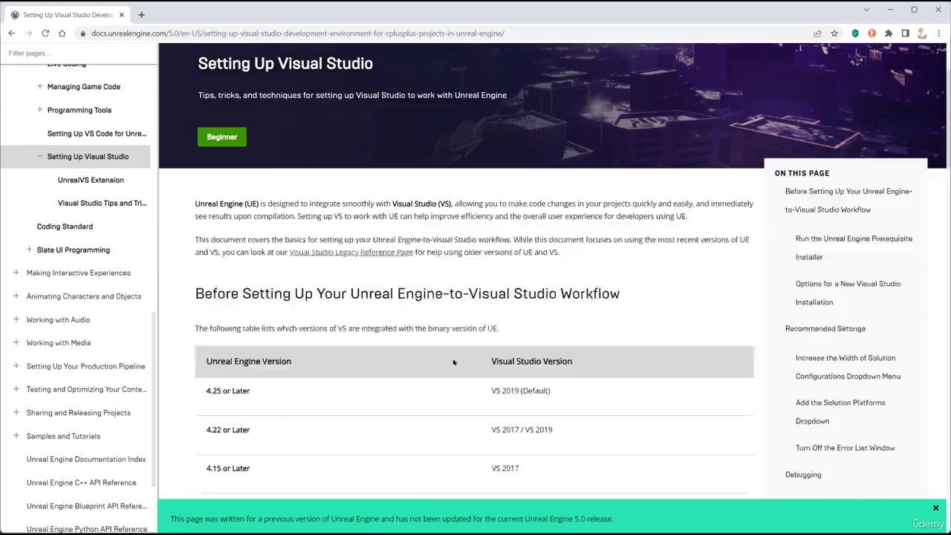
scroll(453, 362, "down", 5)
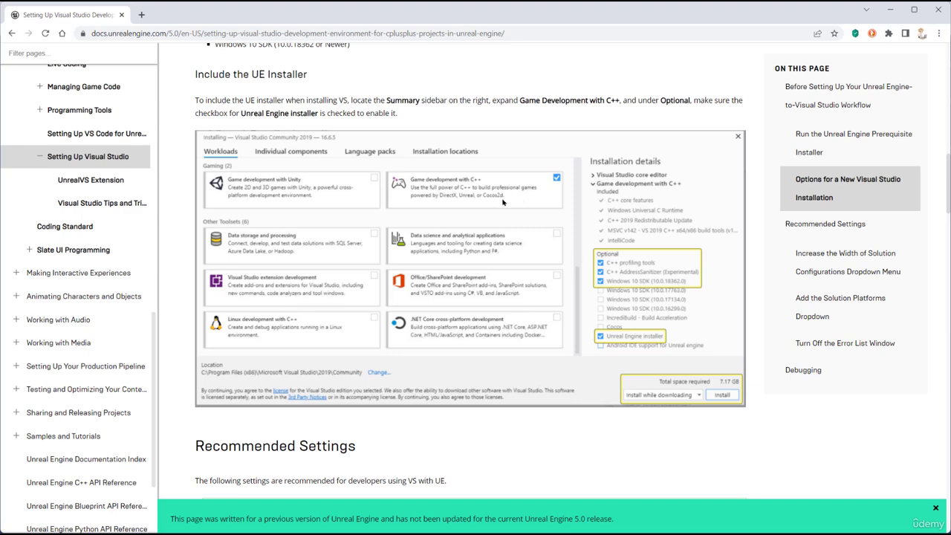
Switch the page back to the Unreal Engine 5.1 documentation and review the new Visual Studio installation section.
scroll(45, 223, "up", 8)
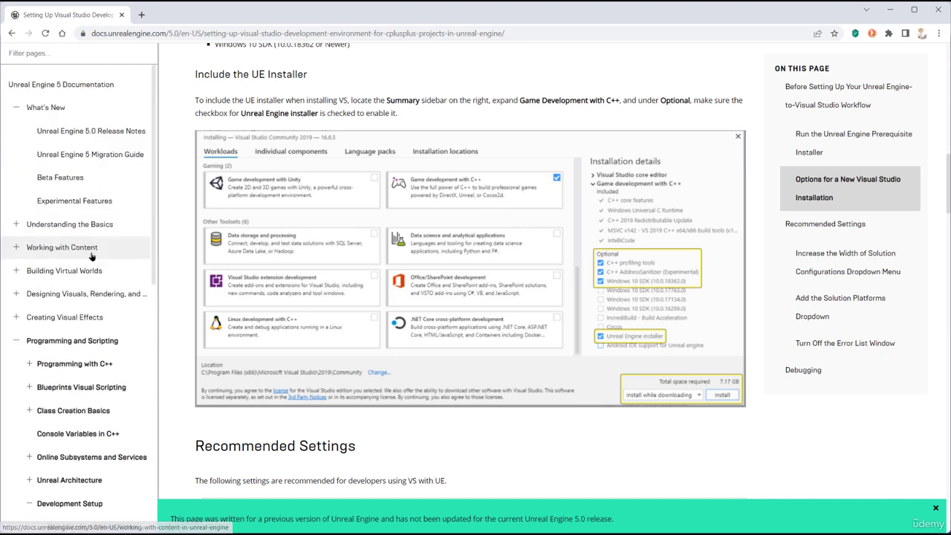
scroll(75, 89, "up", 15)
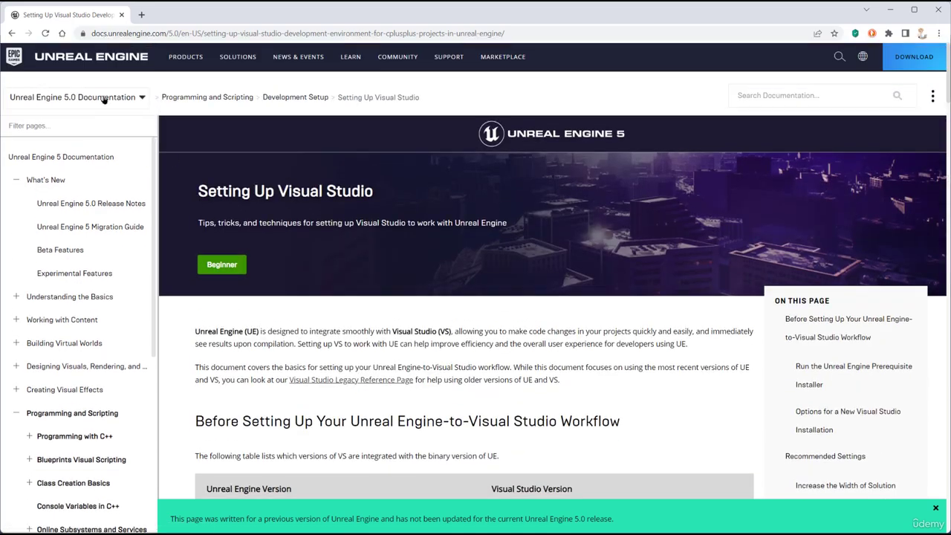
left_click(104, 99)
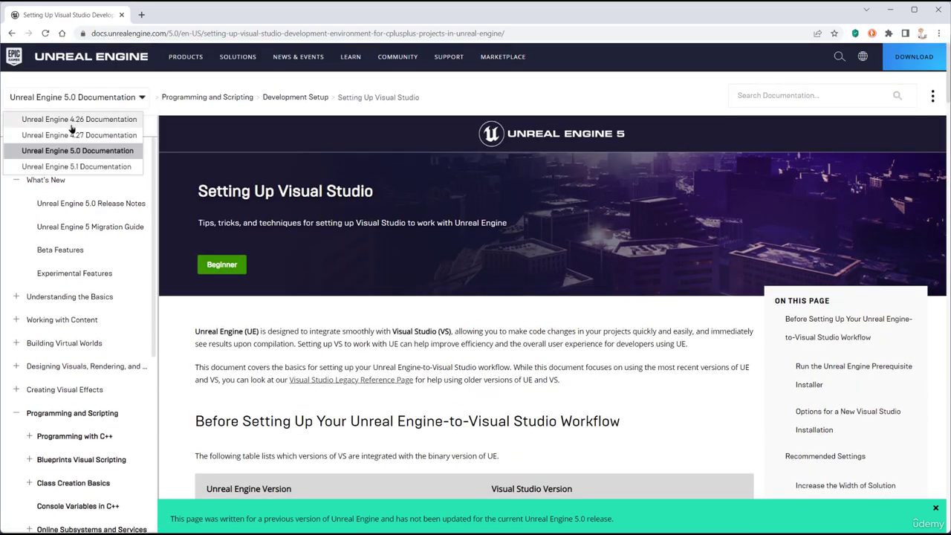
left_click(78, 166)
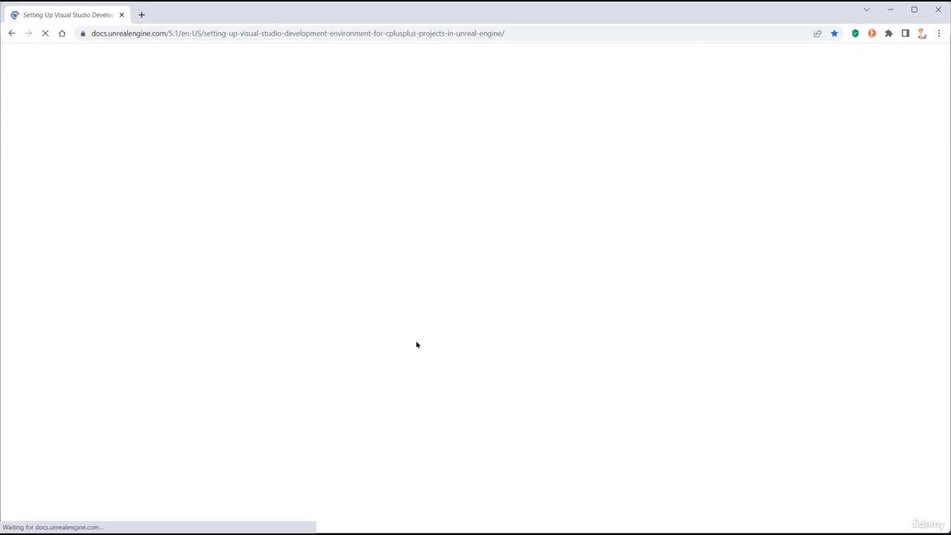
scroll(410, 380, "down", 15)
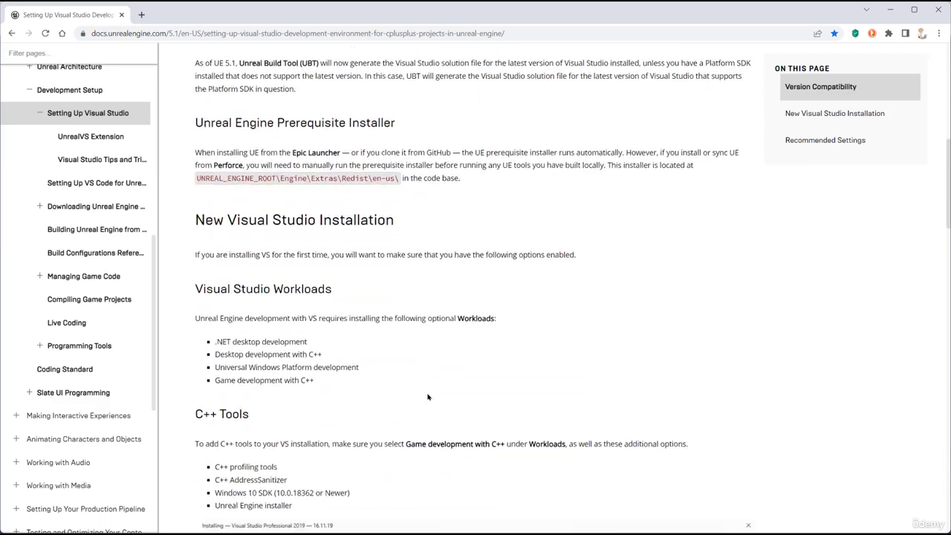
scroll(415, 329, "up", 1)
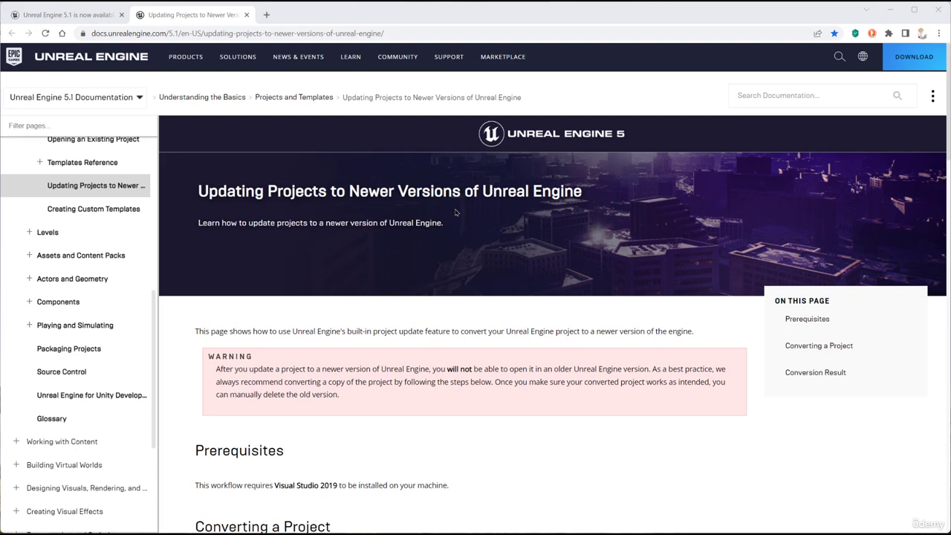
Review the Updating Projects to Newer Versions page, covering the prerequisites, the project conversion steps, the conversion options and the conversion result.
scroll(283, 331, "down", 1)
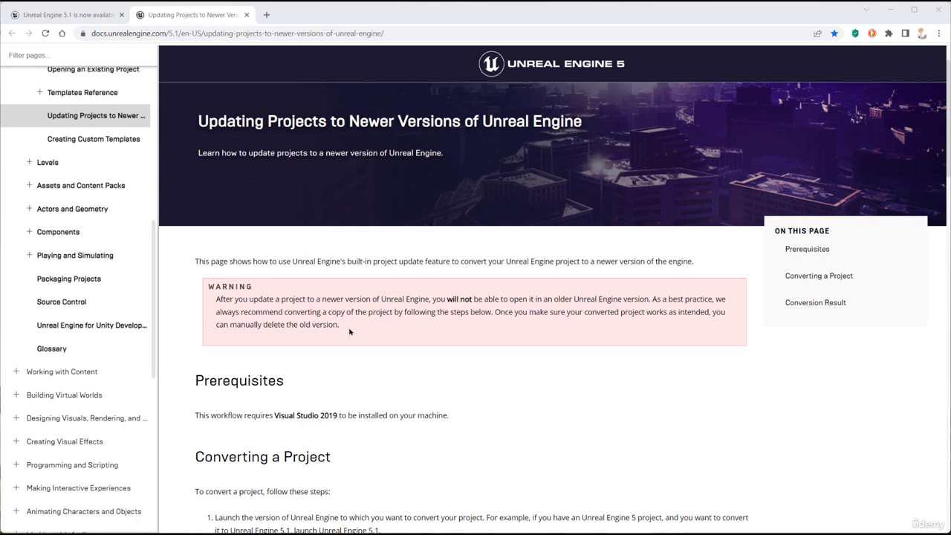
scroll(349, 332, "down", 6)
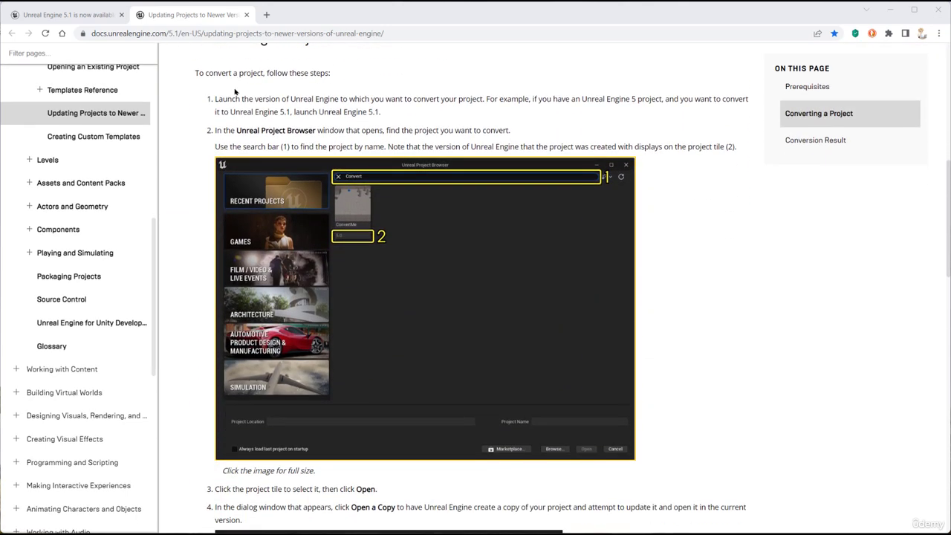
left_click_drag(215, 72, 350, 220)
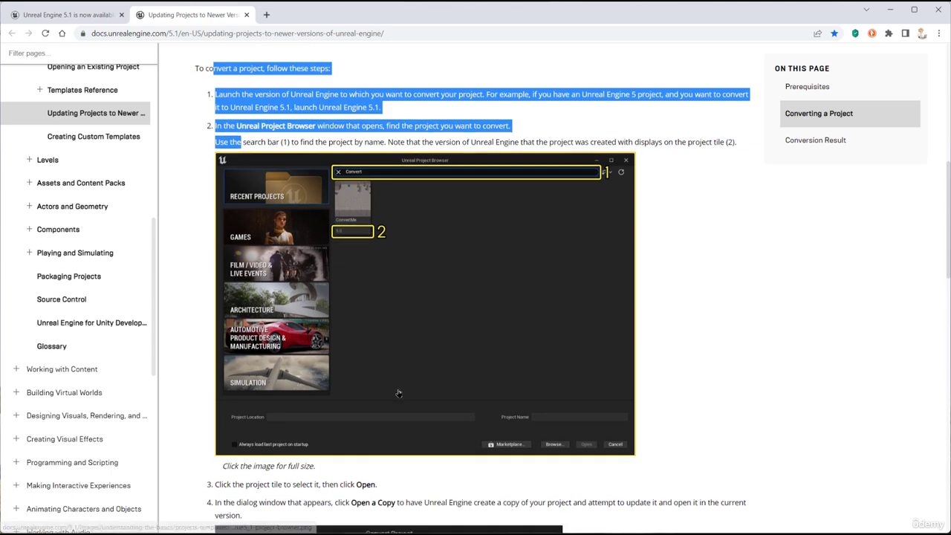
scroll(389, 381, "down", 3)
scroll(389, 381, "down", 4)
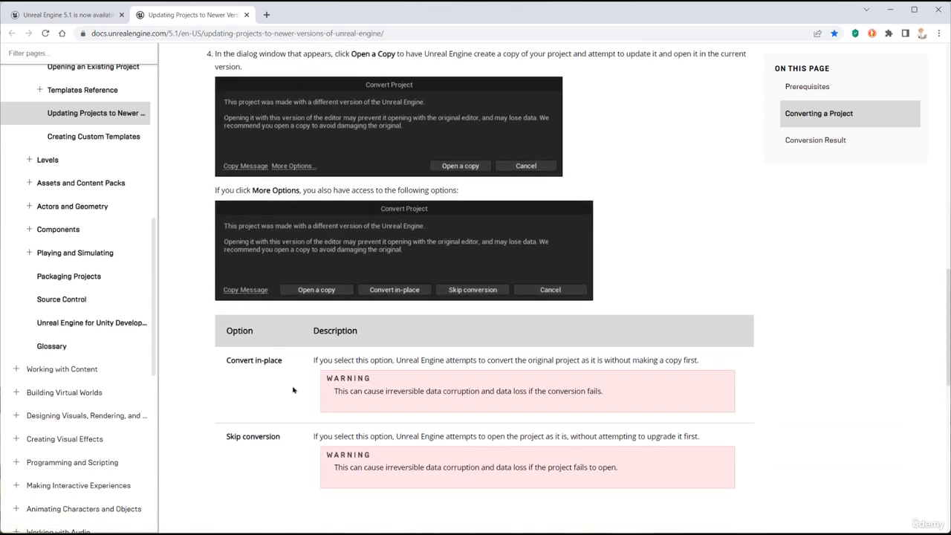
scroll(293, 389, "down", 2)
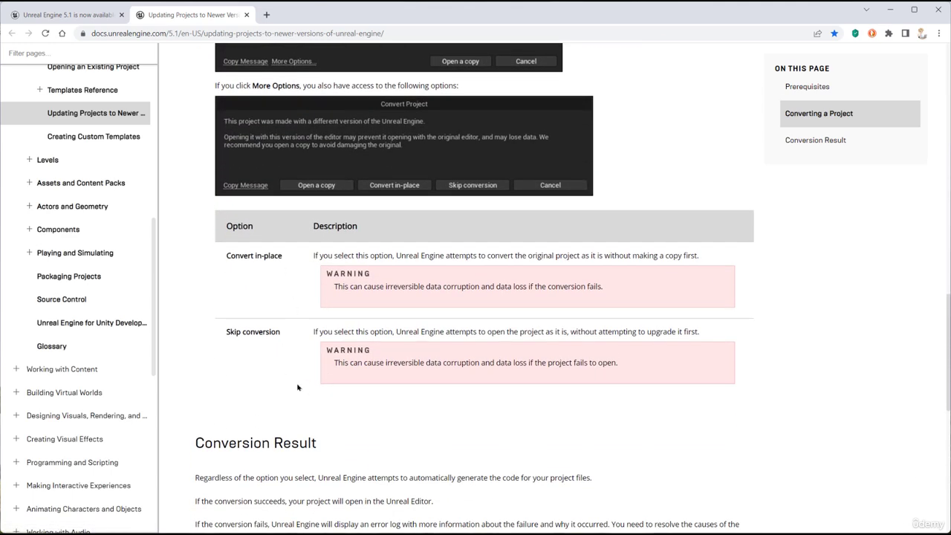
scroll(297, 387, "down", 3)
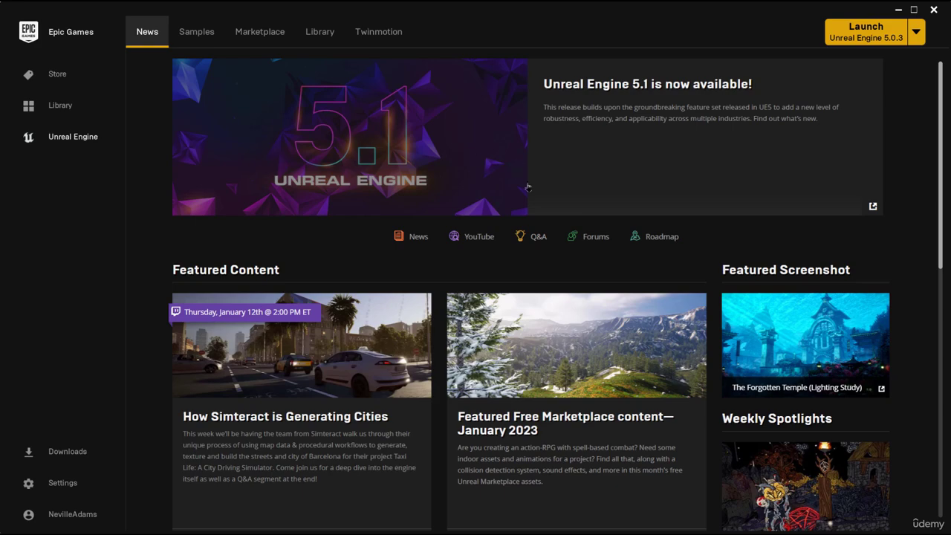
Open the forums from the Epic Games Launcher, and view the release notes linked from the Unreal Engine 5.1 announcement in the browser.
left_click(598, 243)
left_click(84, 20)
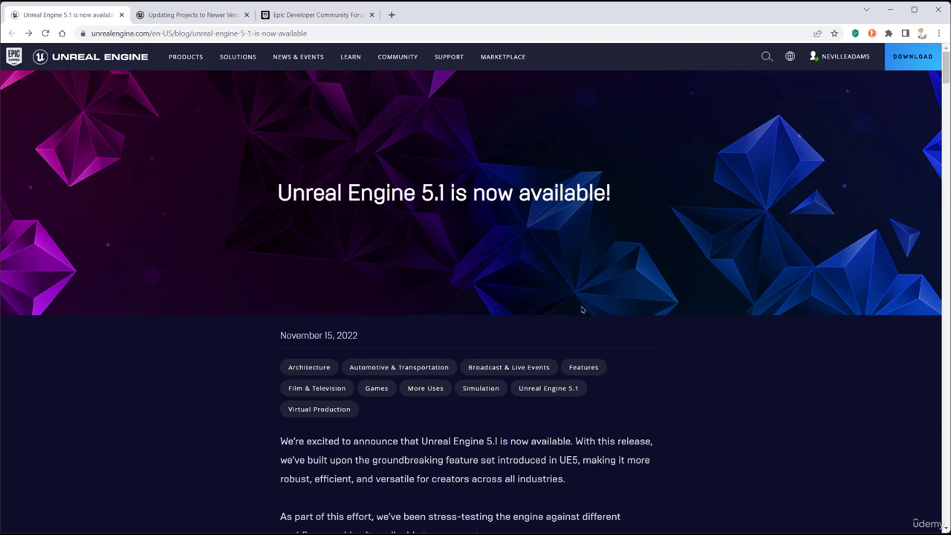
scroll(582, 310, "down", 4)
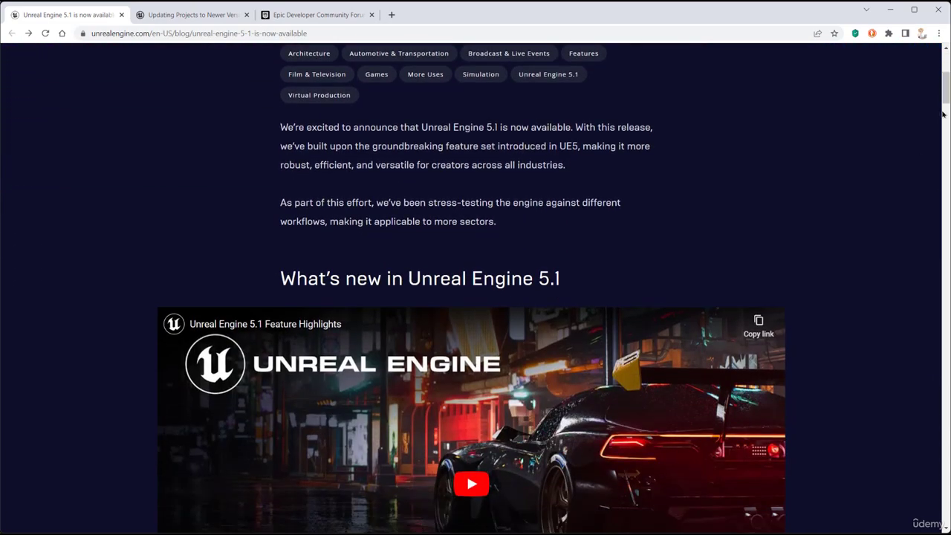
left_click_drag(945, 87, 946, 465)
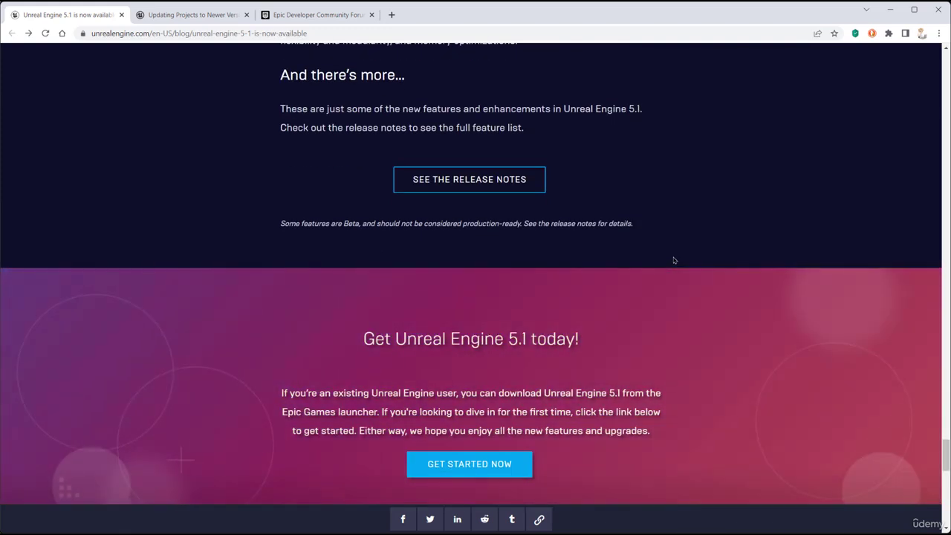
left_click(483, 189)
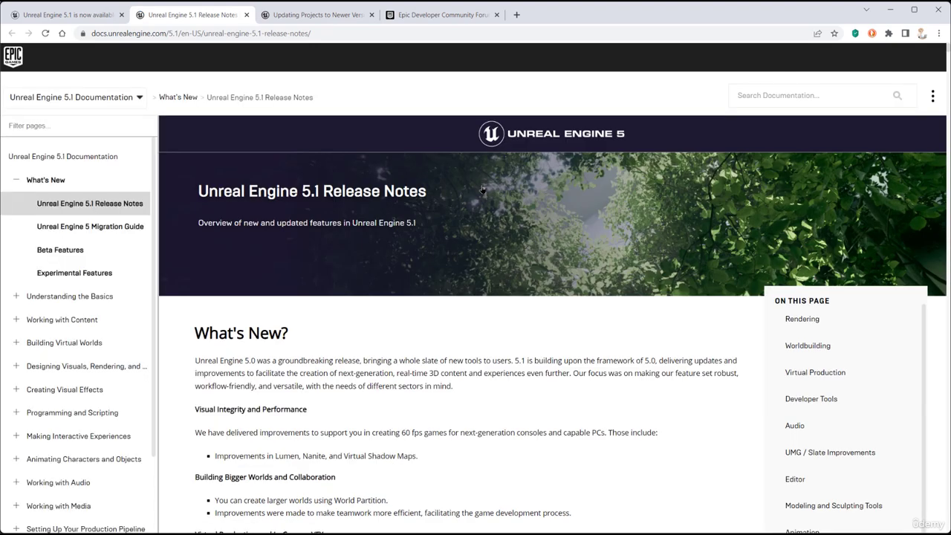
scroll(492, 297, "down", 4)
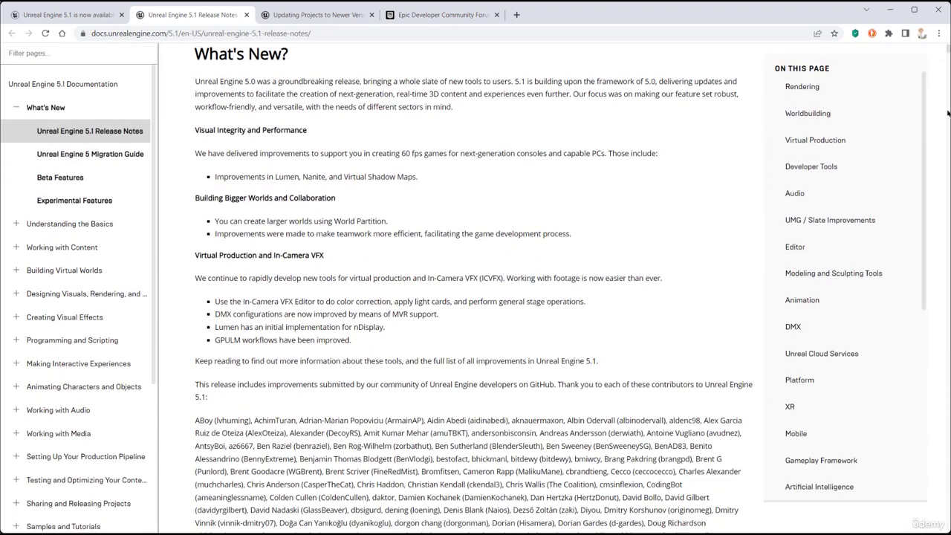
Return to the Unreal Engine forums and browse the topics in the Announcements category.
left_click(298, 17)
left_click(429, 17)
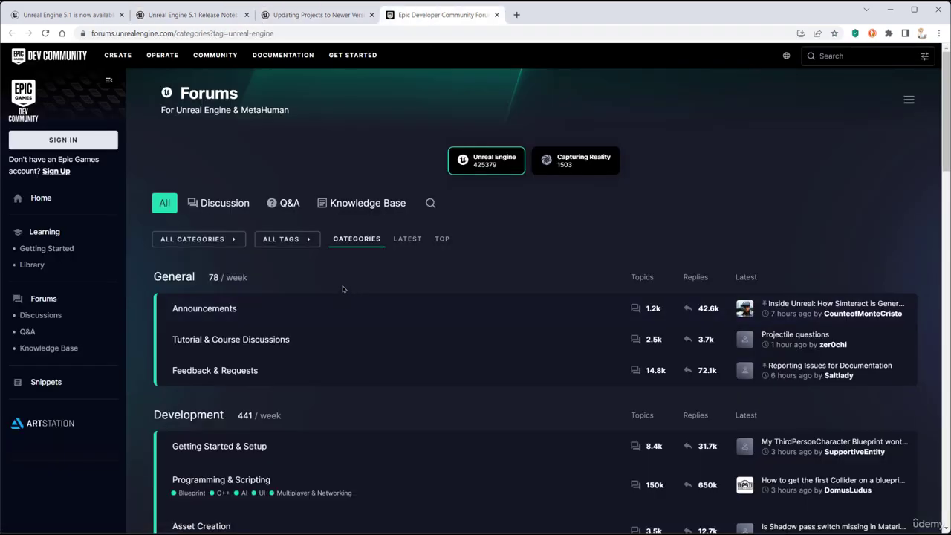
left_click(238, 311)
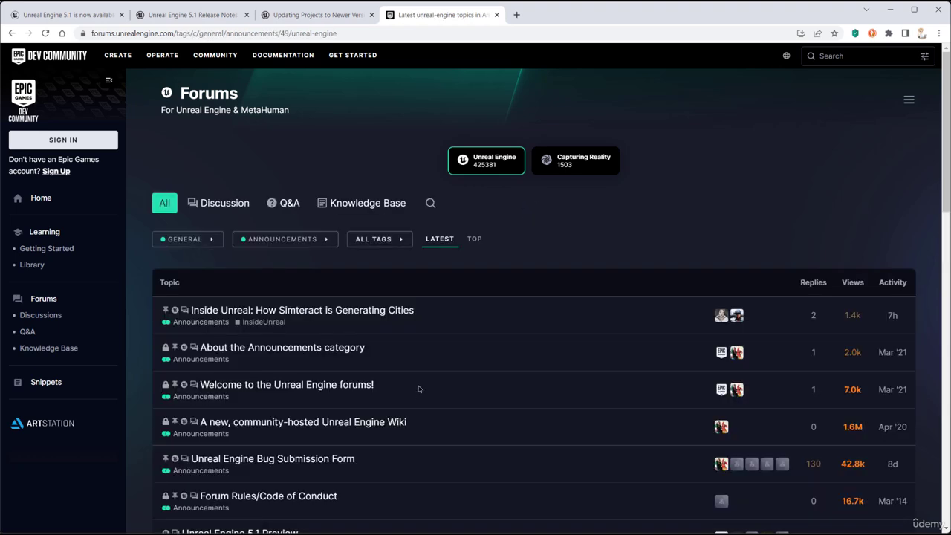
scroll(416, 396, "down", 3)
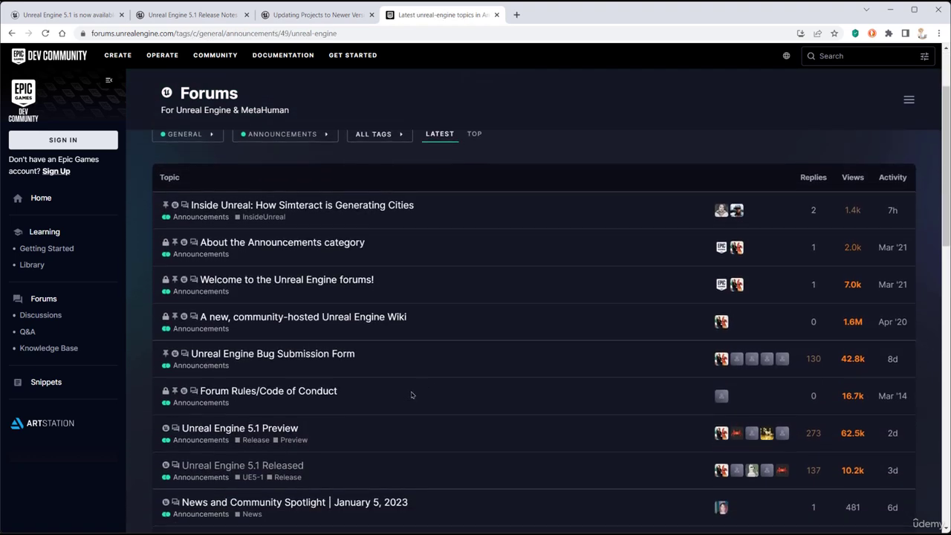